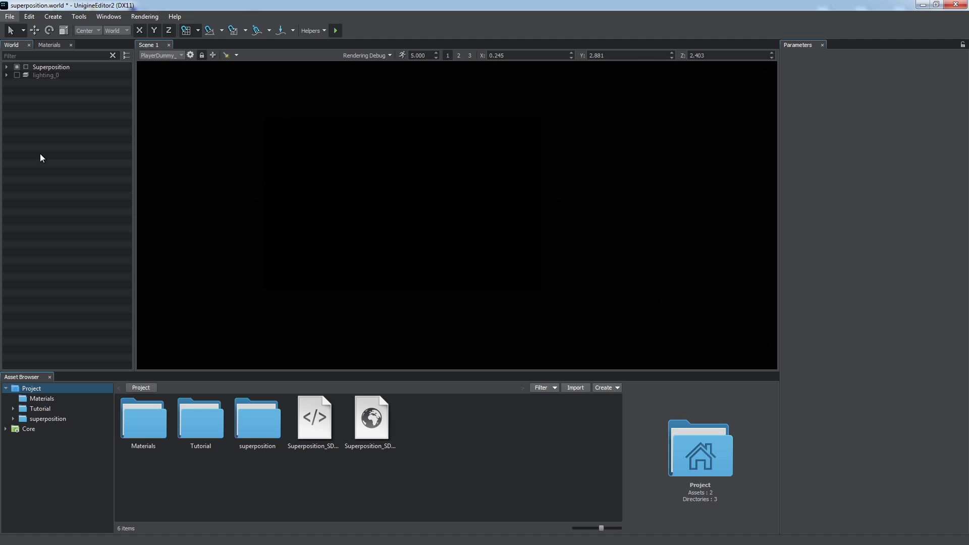
- Switch off the lighting_0 node and place a new omni light above the floor in front of the central machine
{"action": "left_click", "coordinate": [17, 75]}
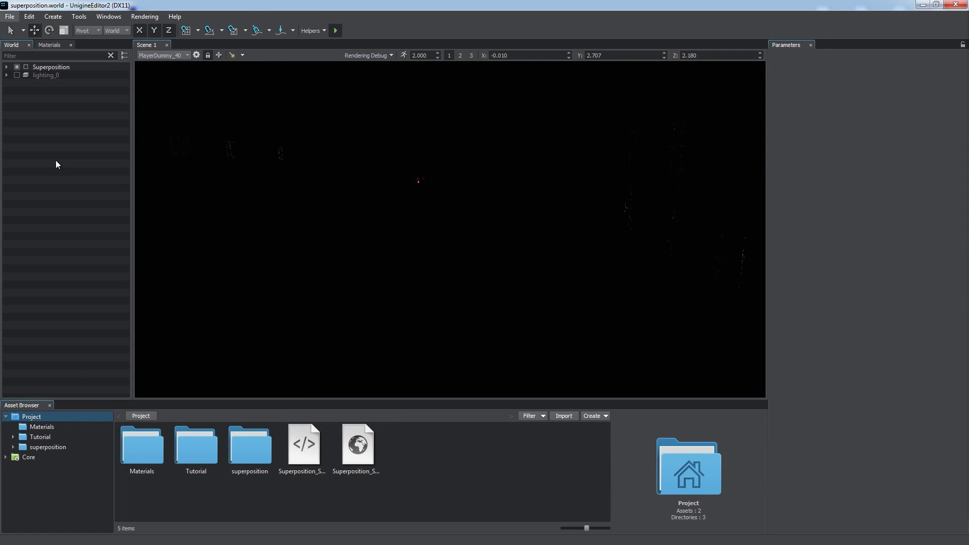
{"action": "left_click", "coordinate": [55, 18]}
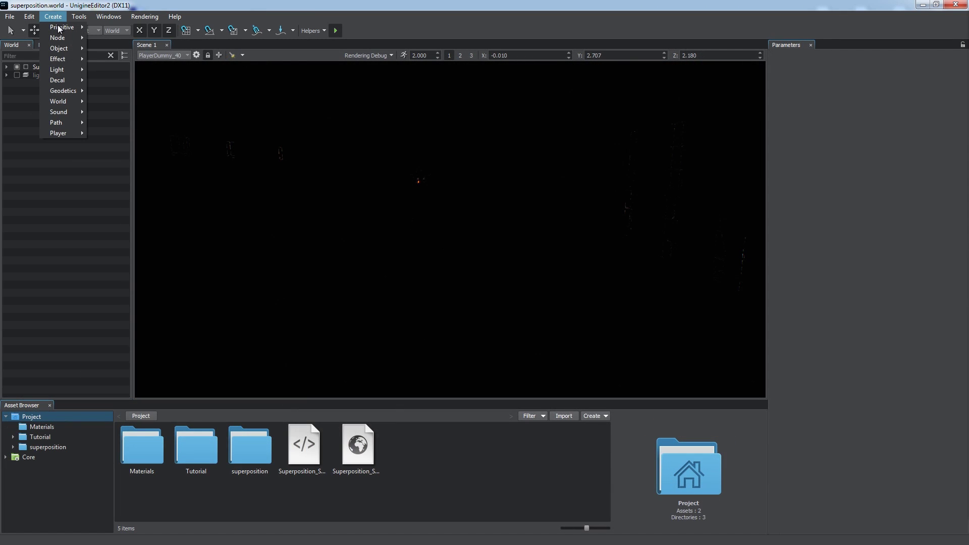
{"action": "mouse_move", "coordinate": [71, 73]}
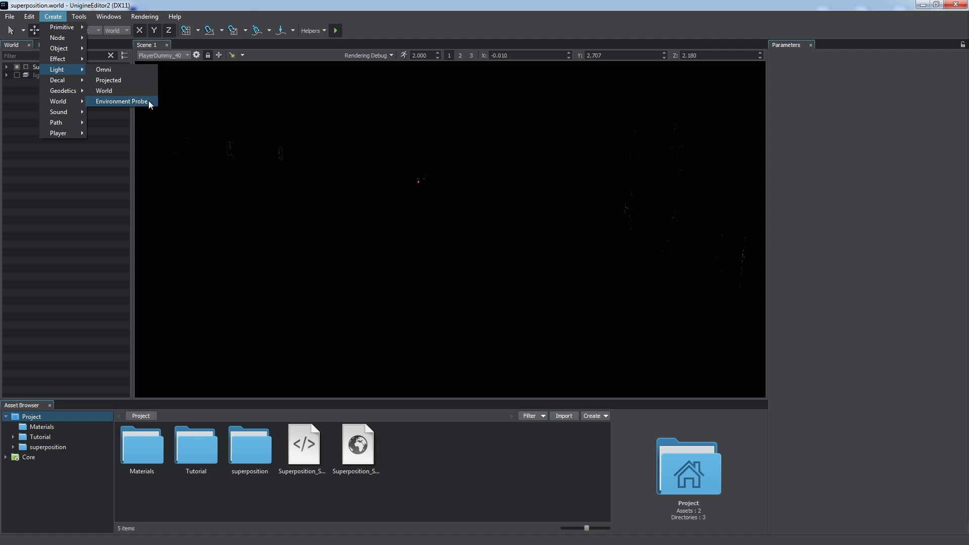
{"action": "mouse_move", "coordinate": [151, 101]}
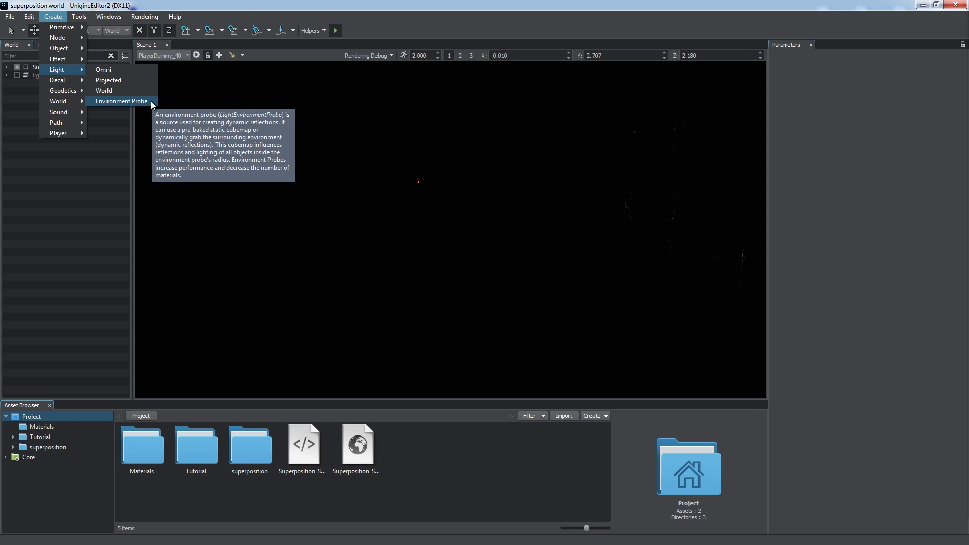
{"action": "left_click", "coordinate": [144, 69]}
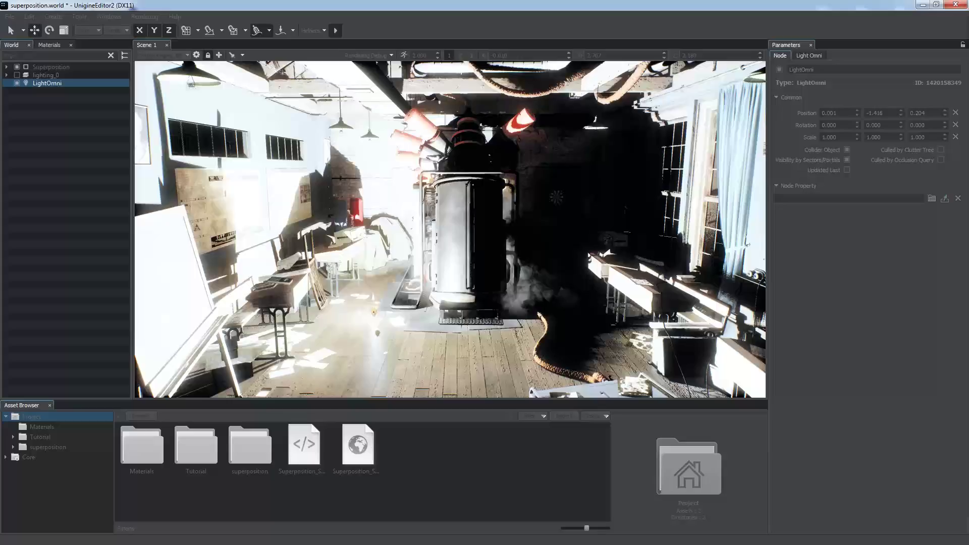
{"action": "left_click", "coordinate": [532, 348]}
{"action": "left_click_drag", "start_coordinate": [531, 348], "coordinate": [557, 227]}
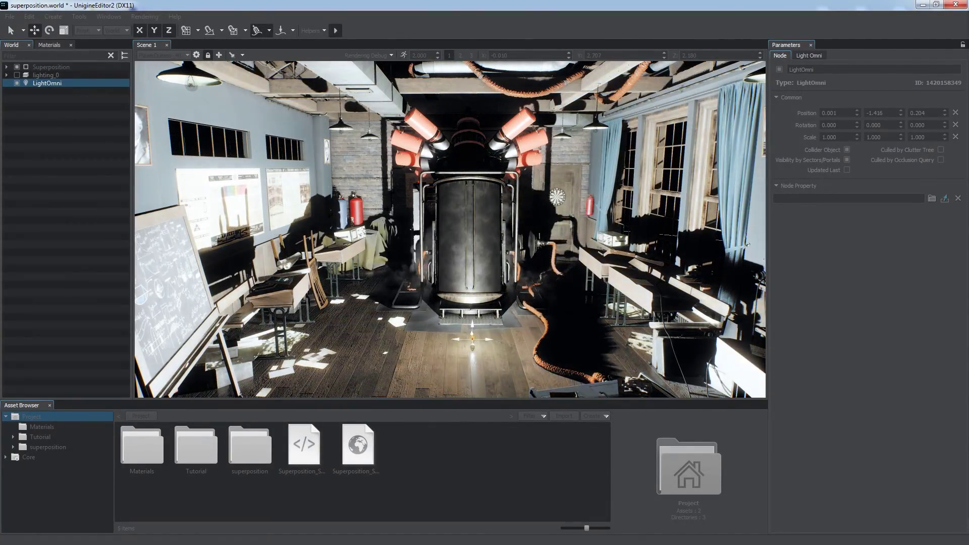
{"action": "mouse_move", "coordinate": [472, 267]}
{"action": "left_mouse_down"}
{"action": "mouse_move", "coordinate": [471, 167]}
{"action": "mouse_move", "coordinate": [472, 233]}
{"action": "mouse_move", "coordinate": [458, 275]}
{"action": "left_mouse_up"}
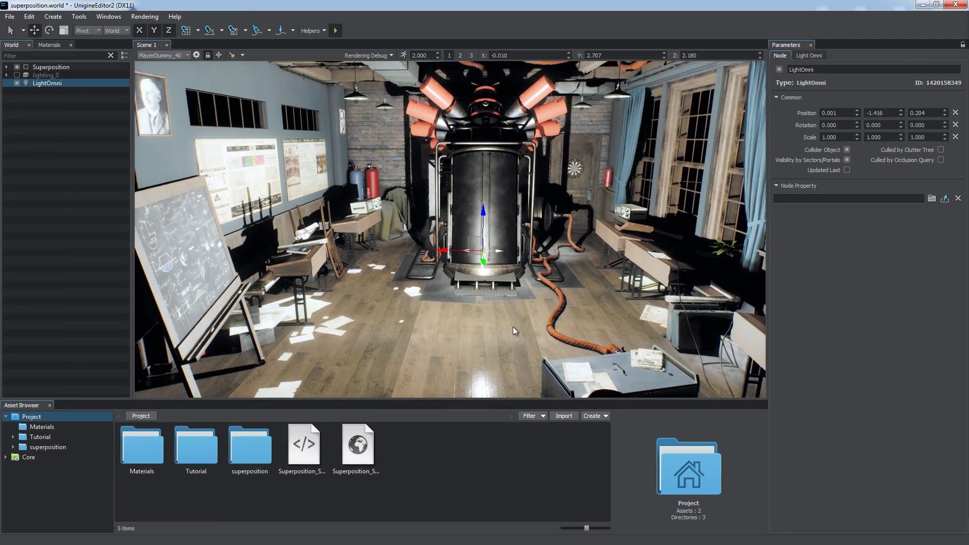
- Reposition the omni light in front of the machine so its effect on the floor and furniture can be inspected
{"action": "key", "text": "w"}
{"action": "right_click_drag", "start_coordinate": [512, 326], "coordinate": [519, 303]}
{"action": "key", "text": "q"}
{"action": "left_click_drag", "start_coordinate": [480, 141], "coordinate": [469, 265]}
{"action": "right_click_drag", "start_coordinate": [543, 279], "coordinate": [545, 283]}
{"action": "key", "text": "q"}
- Change the omni light's color to light green
{"action": "left_click", "coordinate": [809, 56]}
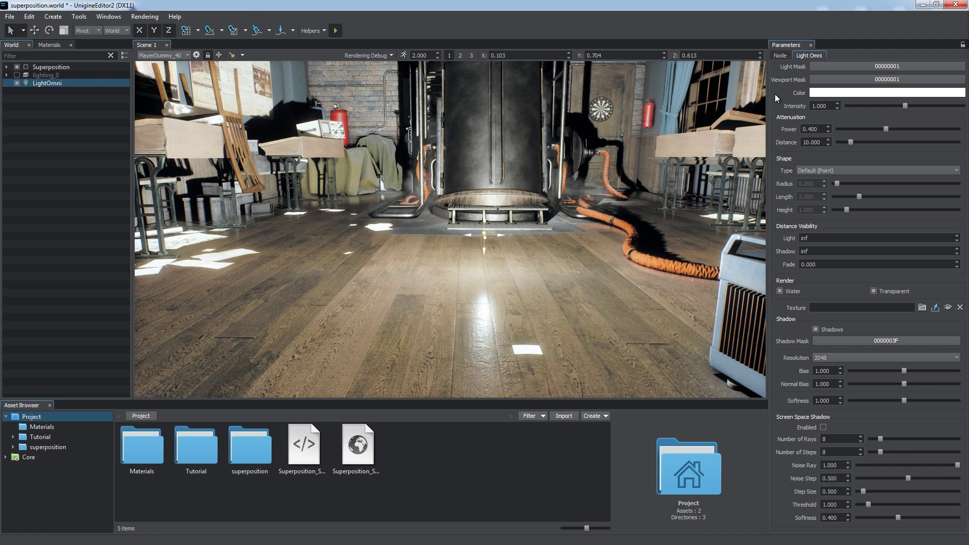
{"action": "left_click", "coordinate": [824, 94]}
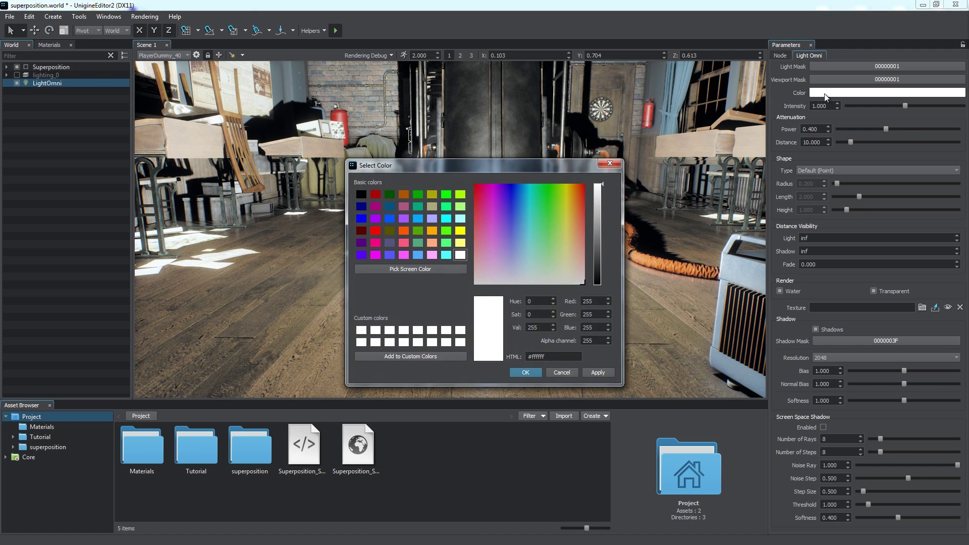
{"action": "left_click", "coordinate": [546, 243]}
{"action": "left_click", "coordinate": [525, 373]}
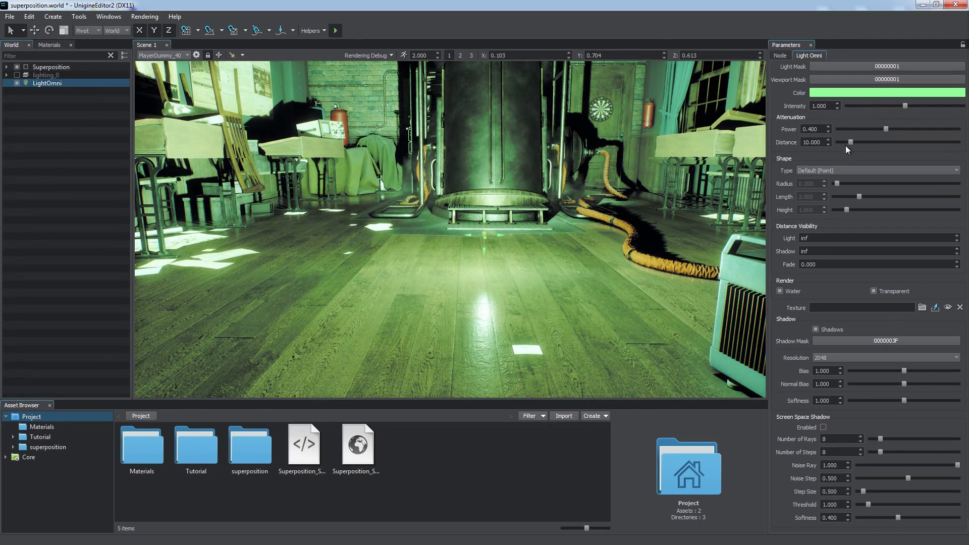
- Try an attenuation distance of 1.3 and a power of about 0.45 on the omni light, and undo both changes
{"action": "left_click_drag", "start_coordinate": [847, 142], "coordinate": [881, 129]}
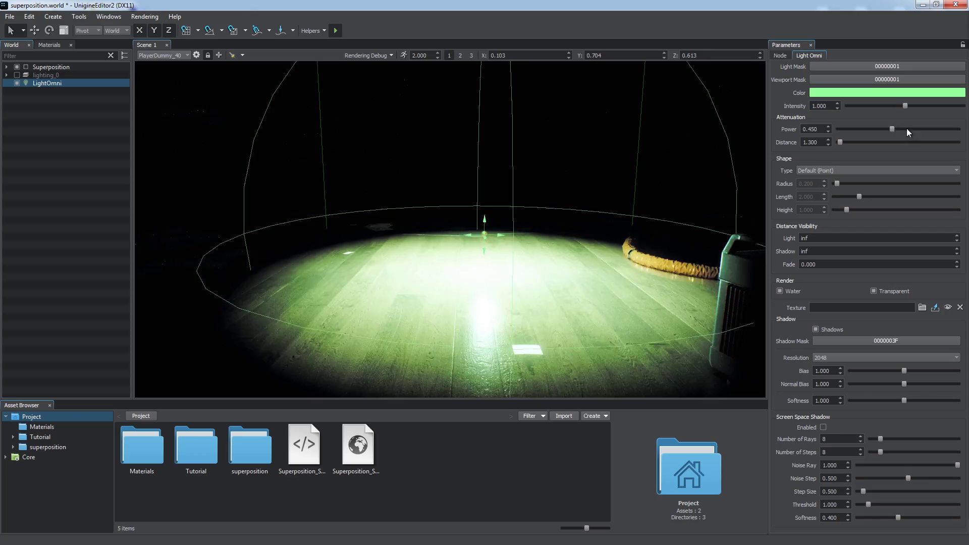
{"action": "key", "text": "ctrl+z"}
{"action": "key", "text": "ctrl+z"}
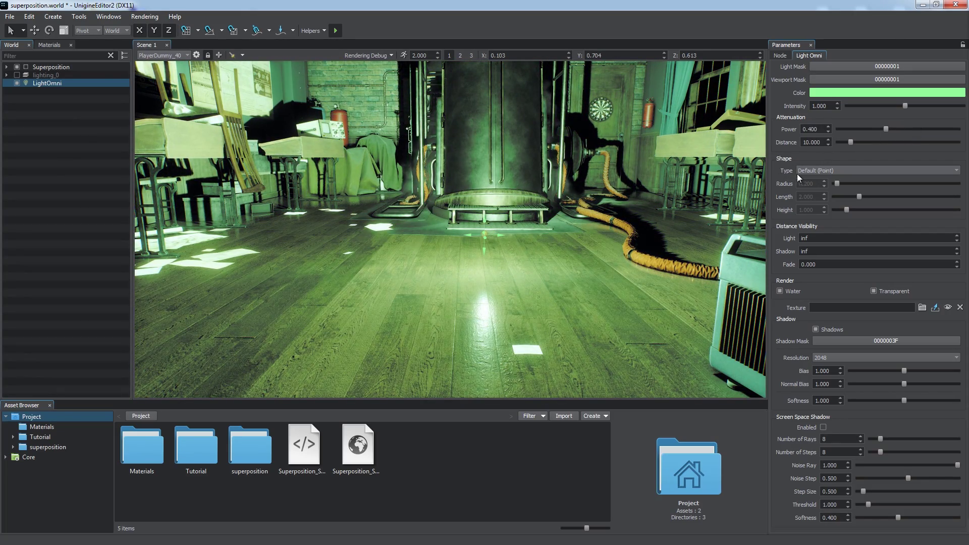
- Change the omni light's shape to Sphere with a radius of 0.12 and shift it slightly sideways above the floor
{"action": "left_click", "coordinate": [803, 172]}
{"action": "left_click", "coordinate": [807, 180]}
{"action": "left_click_drag", "start_coordinate": [837, 184], "coordinate": [837, 185]}
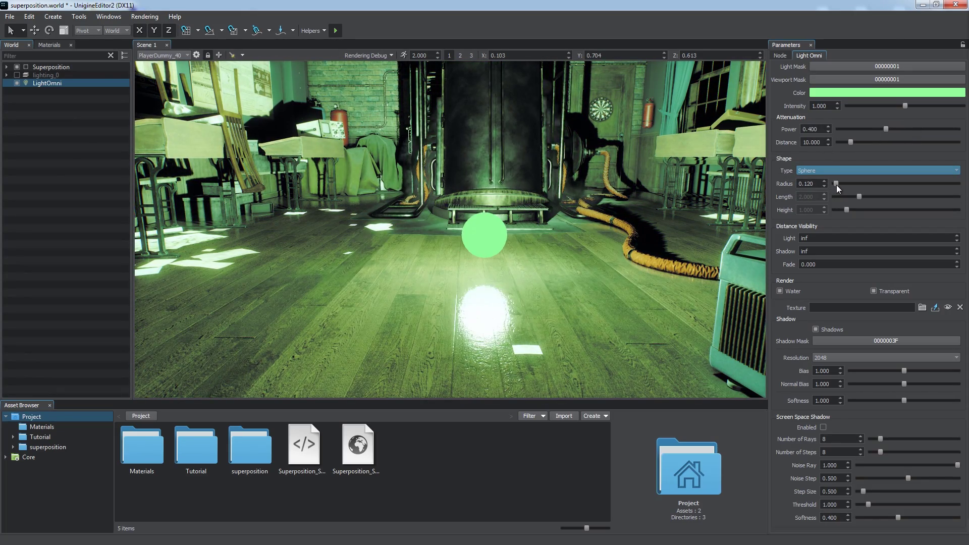
{"action": "key", "text": "w"}
{"action": "left_click_drag", "start_coordinate": [471, 229], "coordinate": [440, 219]}
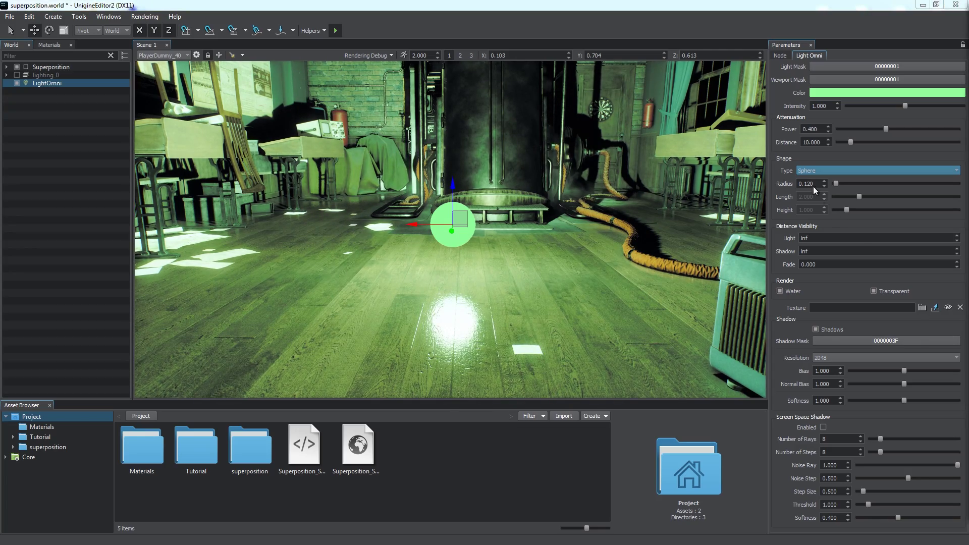
- Change the omni light's shape to Capsule and move it back in front of the machine
{"action": "left_click", "coordinate": [832, 171]}
{"action": "left_click", "coordinate": [818, 189]}
{"action": "left_click_drag", "start_coordinate": [465, 218], "coordinate": [489, 222]}
- Change the omni light's shape to Rectangle and rotate the light
{"action": "left_click", "coordinate": [828, 171]}
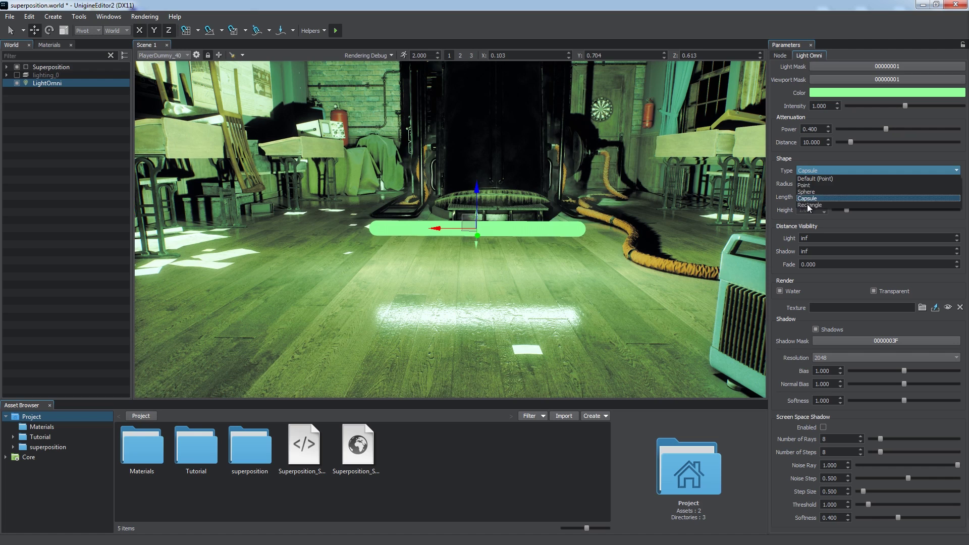
{"action": "left_click", "coordinate": [810, 202]}
{"action": "key", "text": "e"}
{"action": "left_click_drag", "start_coordinate": [476, 181], "coordinate": [500, 255]}
- Size the rectangular light to radius 0, length 1.02 and height 0.53, reposition it, and set its intensity to 0.078
{"action": "key", "text": "q"}
{"action": "left_click_drag", "start_coordinate": [835, 184], "coordinate": [840, 210]}
{"action": "key", "text": "w"}
{"action": "left_click_drag", "start_coordinate": [471, 211], "coordinate": [465, 191]}
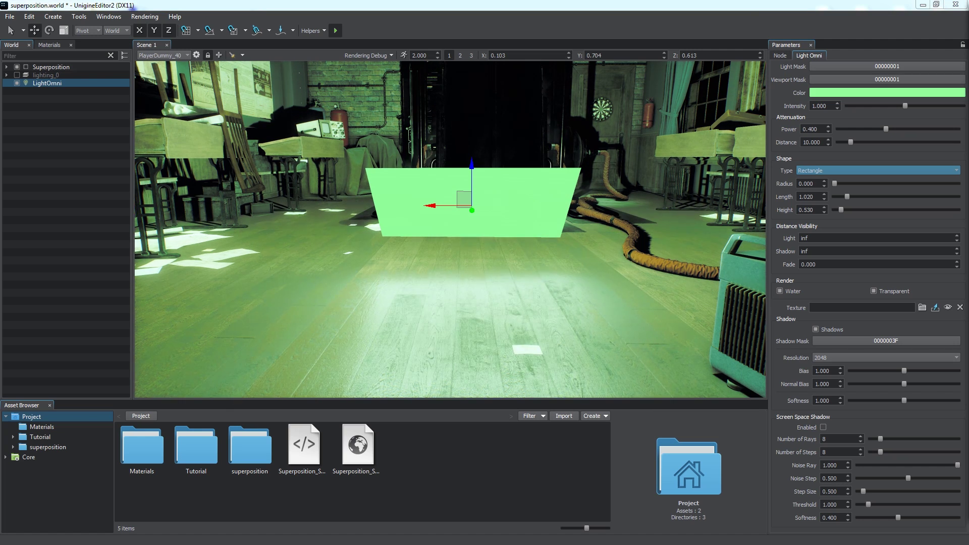
{"action": "left_click_drag", "start_coordinate": [904, 106], "coordinate": [851, 107]}
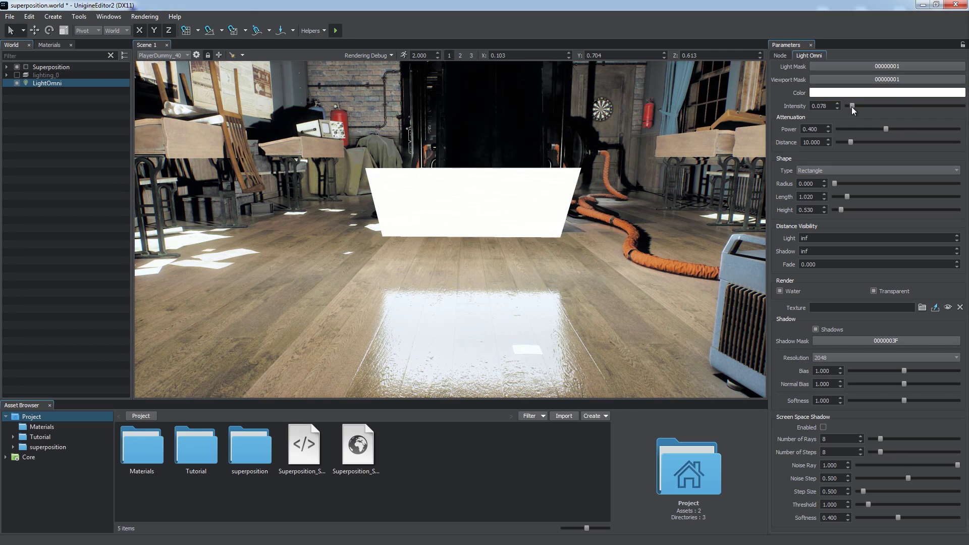
- Assign omni_light.dds from the Tutorial folder as the omni light's texture and rotate the light to shift the projected colors
{"action": "left_click", "coordinate": [42, 438]}
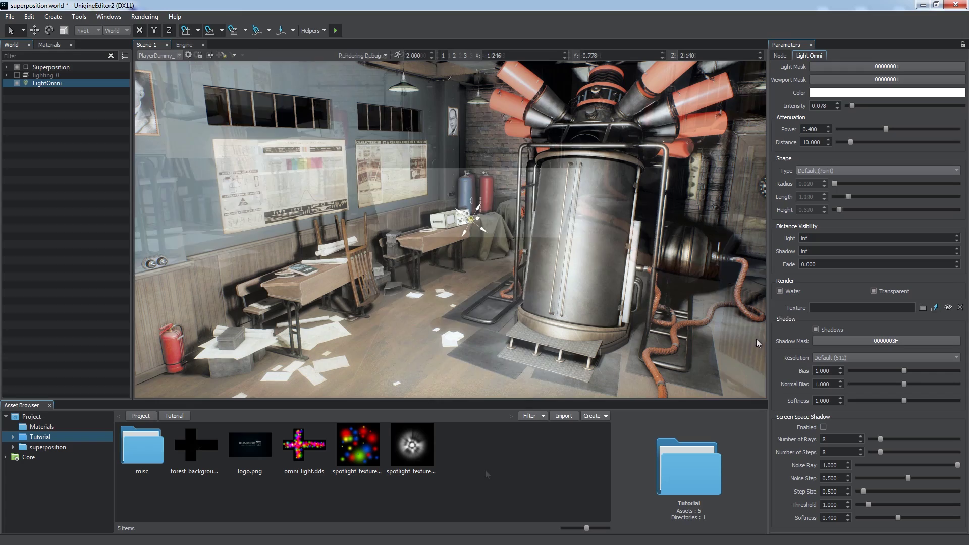
{"action": "left_click_drag", "start_coordinate": [317, 468], "coordinate": [827, 308]}
{"action": "key", "text": "e"}
{"action": "left_click_drag", "start_coordinate": [483, 230], "coordinate": [605, 233]}
{"action": "key", "text": "s"}
{"action": "right_click_drag", "start_coordinate": [606, 233], "coordinate": [487, 194]}
- Try moving the textured omni light and undo the move
{"action": "key", "text": "w"}
{"action": "left_click_drag", "start_coordinate": [426, 187], "coordinate": [433, 141]}
{"action": "key", "text": "ctrl+z"}
{"action": "key", "text": "q"}
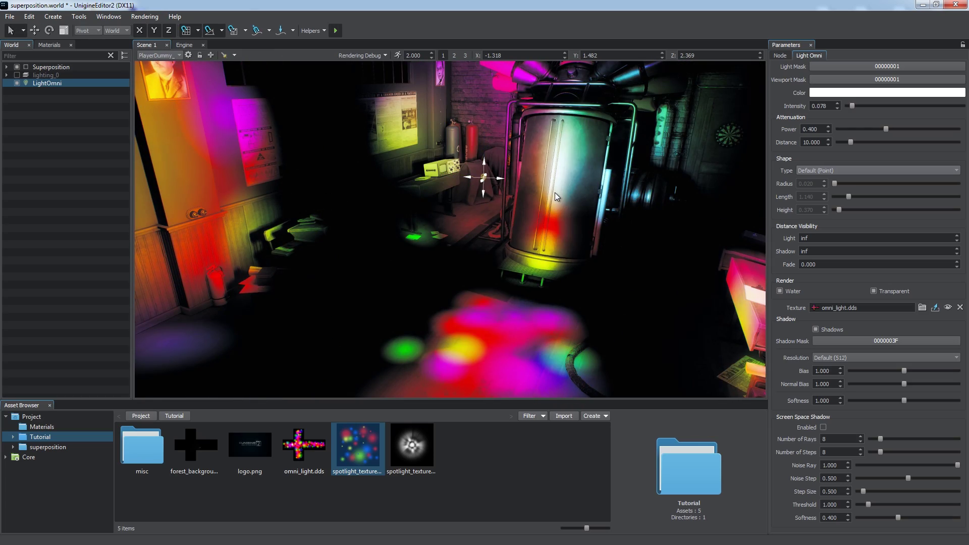
- Replace the omni light's texture with forest_background_c.hdr, and lower and rotate the light
{"action": "left_click_drag", "start_coordinate": [211, 444], "coordinate": [505, 212]}
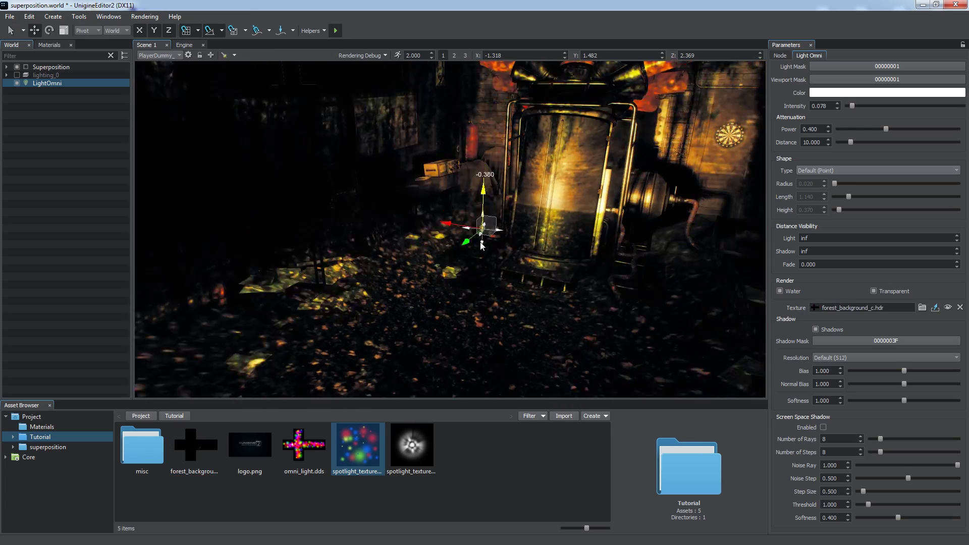
{"action": "key", "text": "e"}
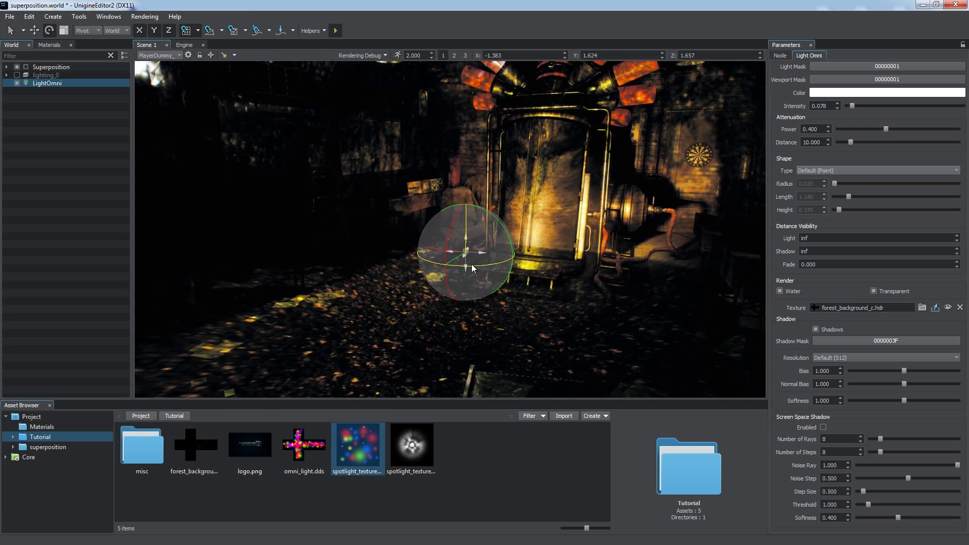
{"action": "left_click_drag", "start_coordinate": [470, 268], "coordinate": [438, 251]}
{"action": "key", "text": "w"}
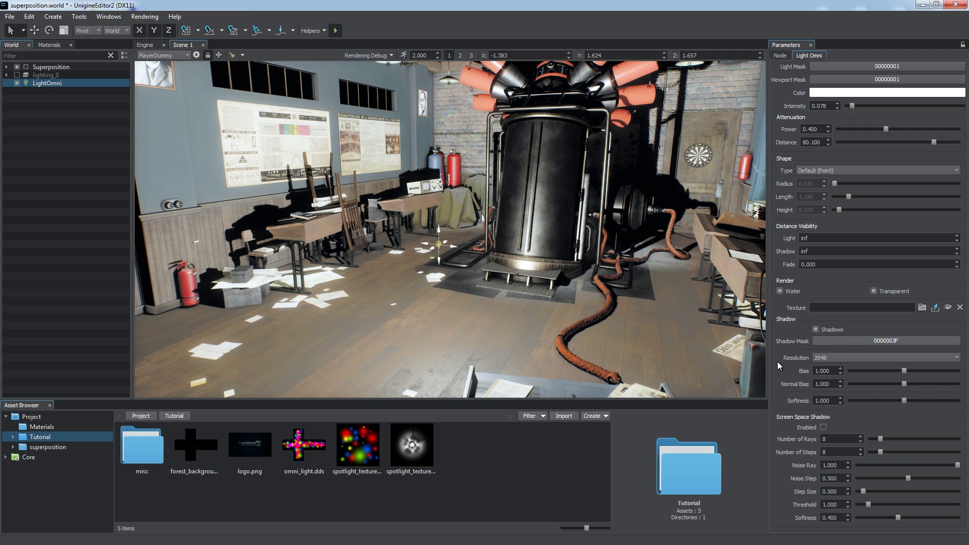
- Try the omni light's shadow settings: toggle shadows off and on, keep the 2048 resolution, and return the softness to 1
{"action": "left_click", "coordinate": [816, 329]}
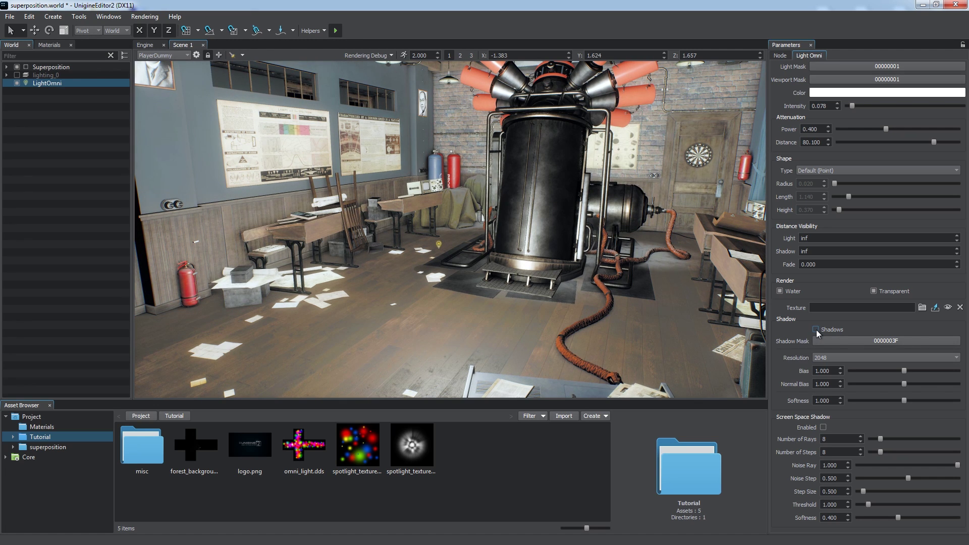
{"action": "left_click", "coordinate": [816, 329]}
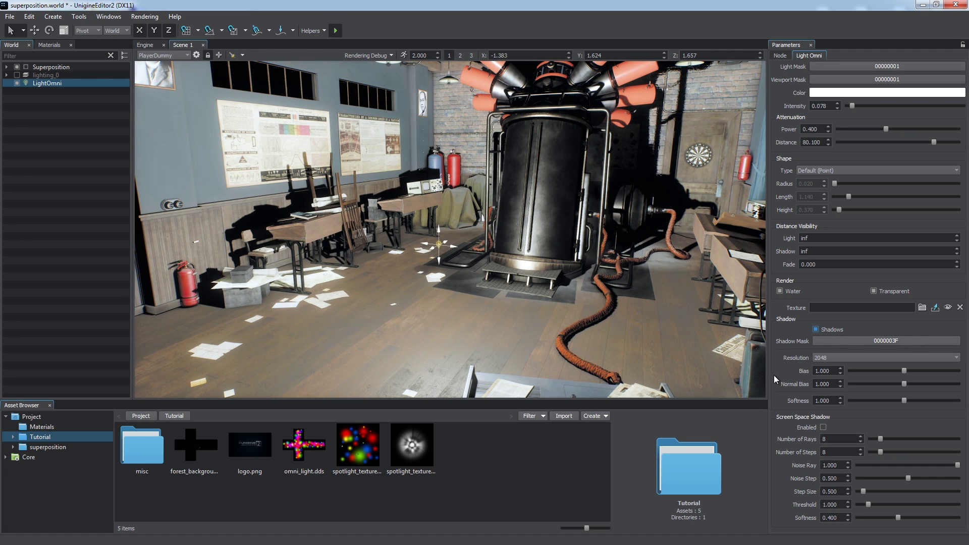
{"action": "left_click", "coordinate": [828, 358]}
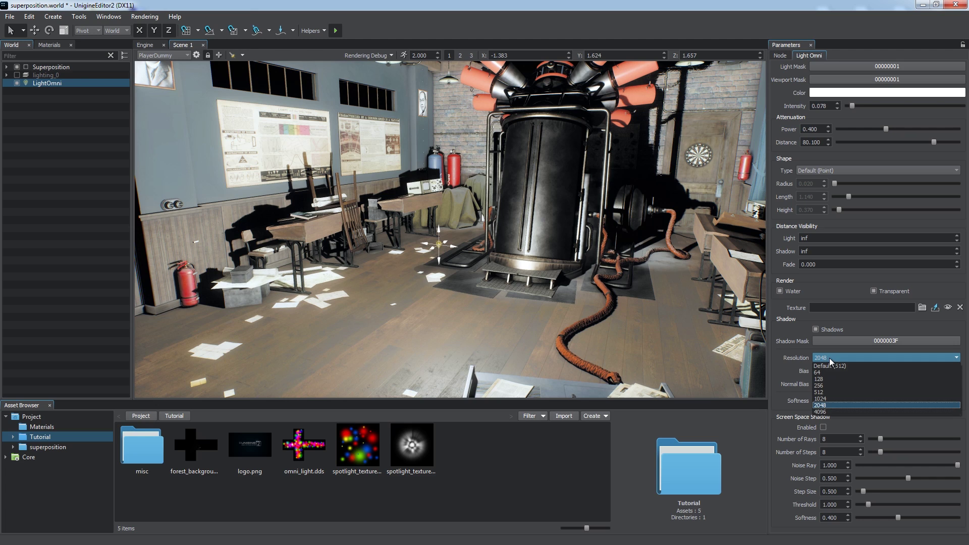
{"action": "left_click", "coordinate": [838, 358]}
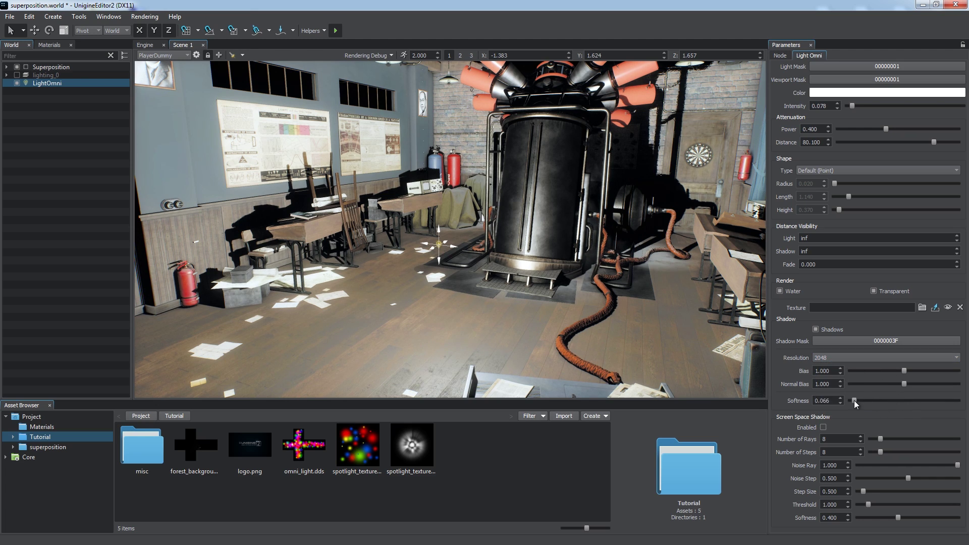
{"action": "left_click_drag", "start_coordinate": [854, 401], "coordinate": [904, 402]}
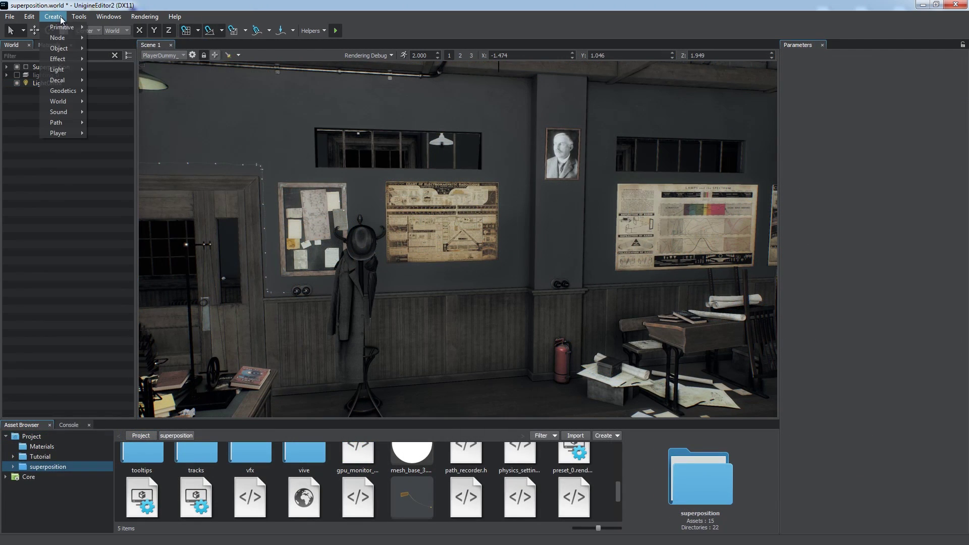
- Create a projected light near the wall beside the coat rack and move it out over the open floor
{"action": "mouse_move", "coordinate": [60, 73]}
{"action": "left_click", "coordinate": [100, 80]}
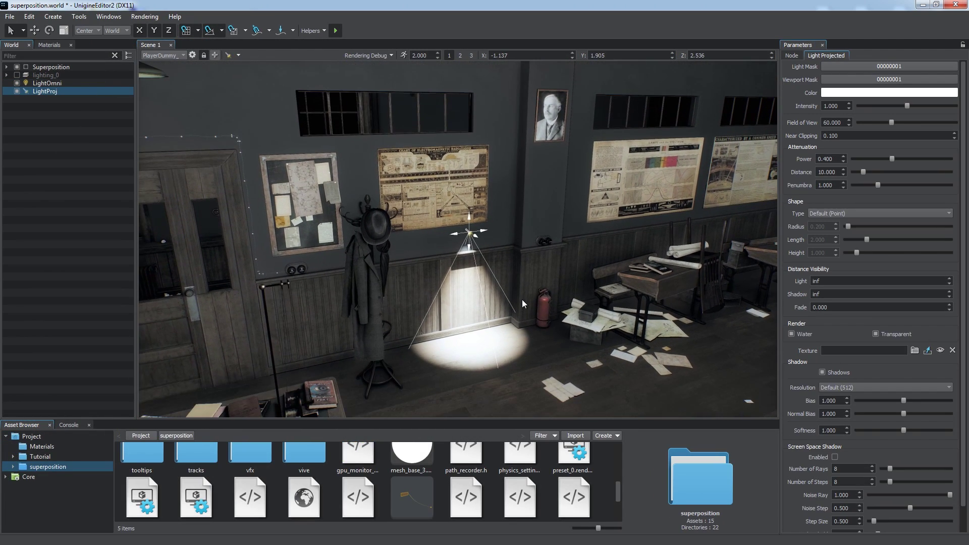
{"action": "key", "text": "w"}
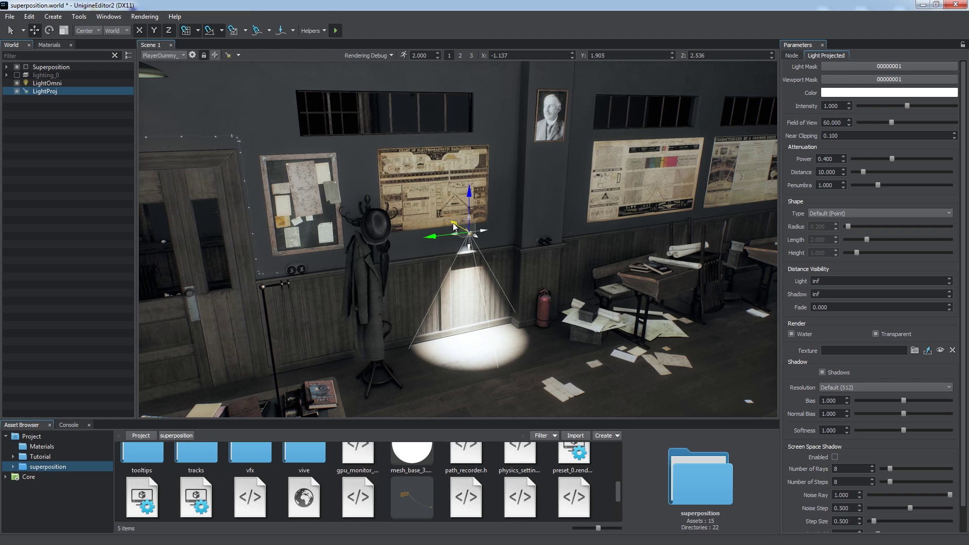
{"action": "left_click_drag", "start_coordinate": [456, 222], "coordinate": [497, 275]}
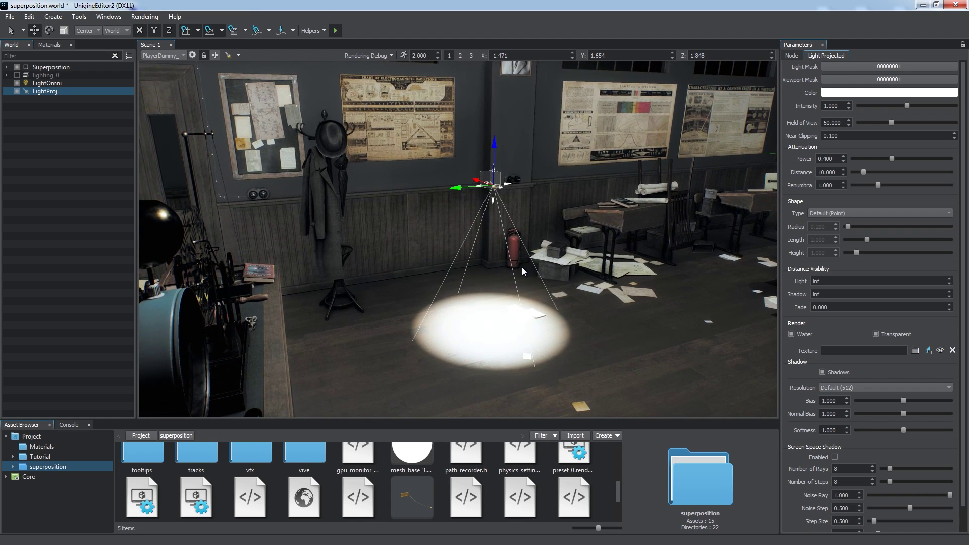
- Rotate the projected light -60 degrees about X to aim it at the desks, and move it closer to the machine
{"action": "key", "text": "e"}
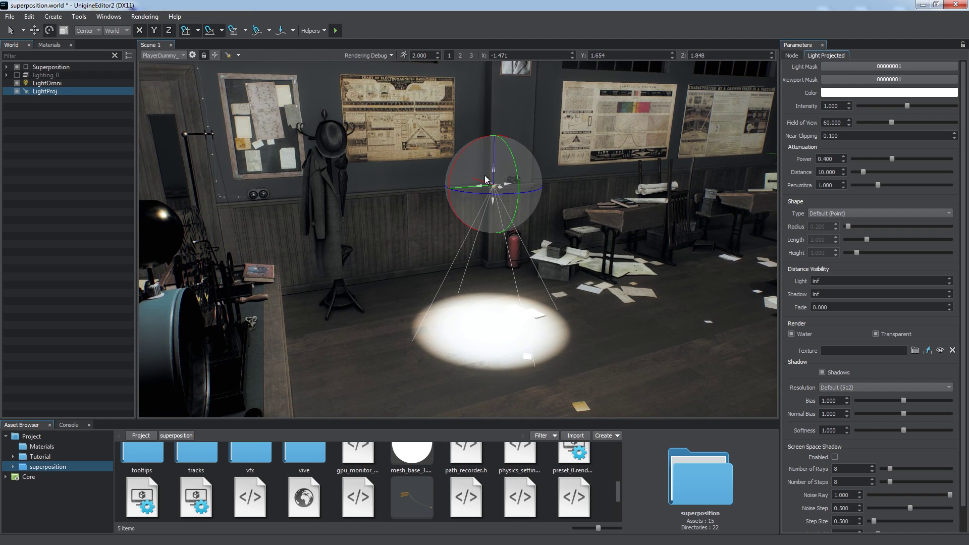
{"action": "mouse_move", "coordinate": [467, 156]}
{"action": "left_mouse_down"}
{"action": "mouse_move", "coordinate": [487, 154]}
{"action": "mouse_move", "coordinate": [479, 153]}
{"action": "left_mouse_up"}
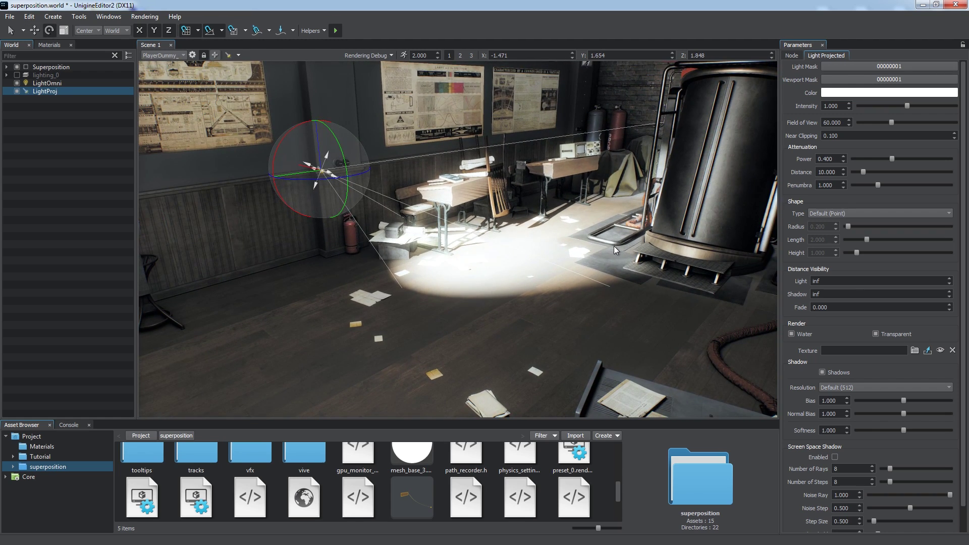
{"action": "key", "text": "w"}
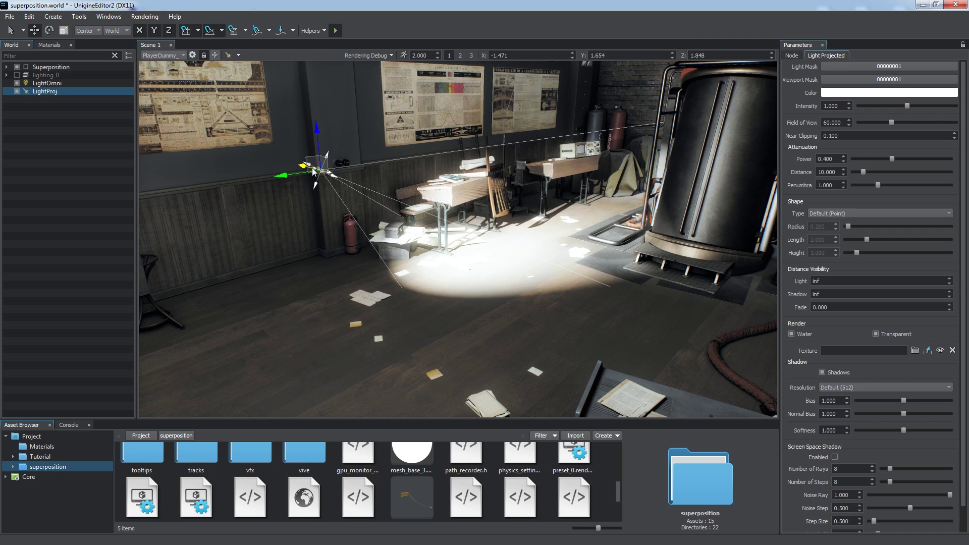
{"action": "left_click_drag", "start_coordinate": [293, 171], "coordinate": [362, 190]}
- Reset the projected light's rotation to zero so it points straight down
{"action": "left_click", "coordinate": [791, 56]}
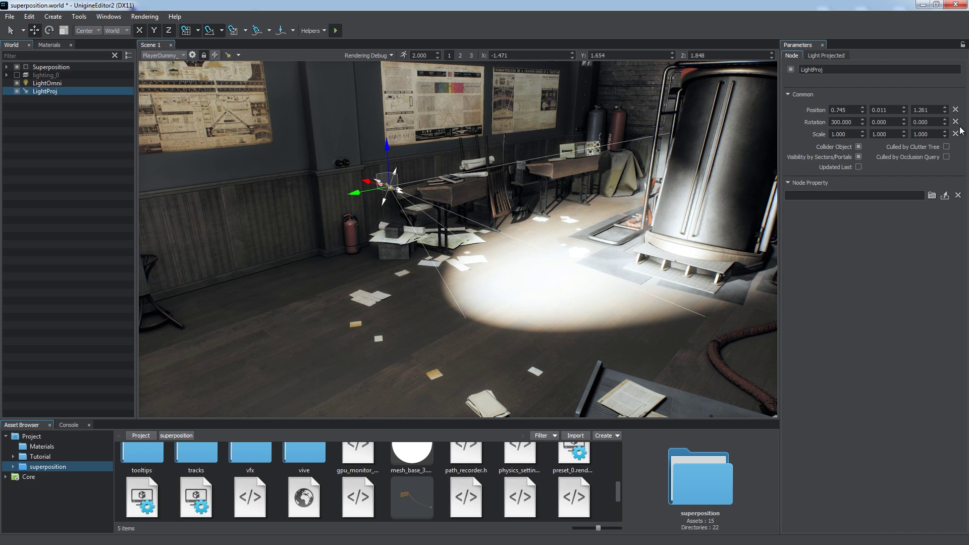
{"action": "left_click", "coordinate": [955, 122]}
- Set the projected light's field of view to about 71.6 and its penumbra to about 2.18
{"action": "left_click", "coordinate": [823, 56]}
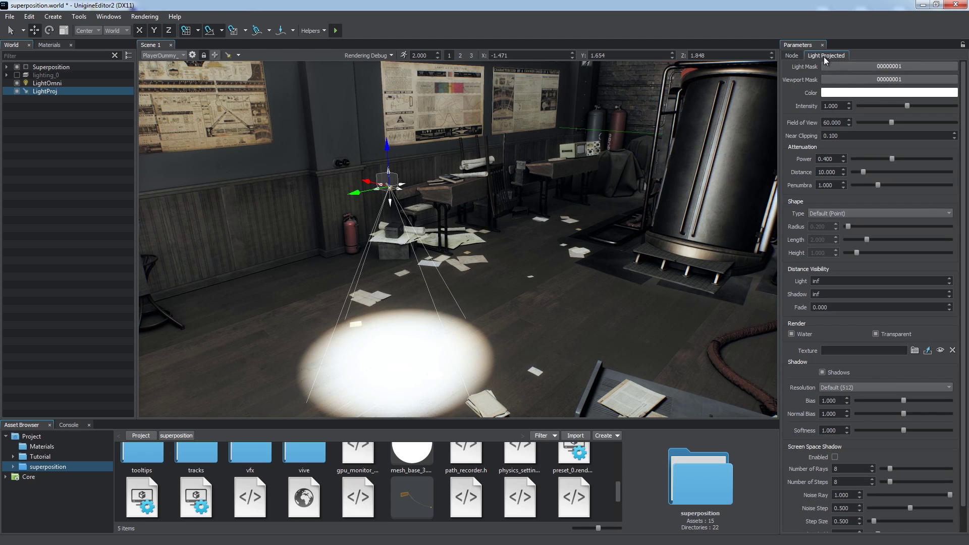
{"action": "mouse_move", "coordinate": [895, 121]}
{"action": "left_mouse_down"}
{"action": "mouse_move", "coordinate": [919, 120]}
{"action": "mouse_move", "coordinate": [897, 124]}
{"action": "left_mouse_up"}
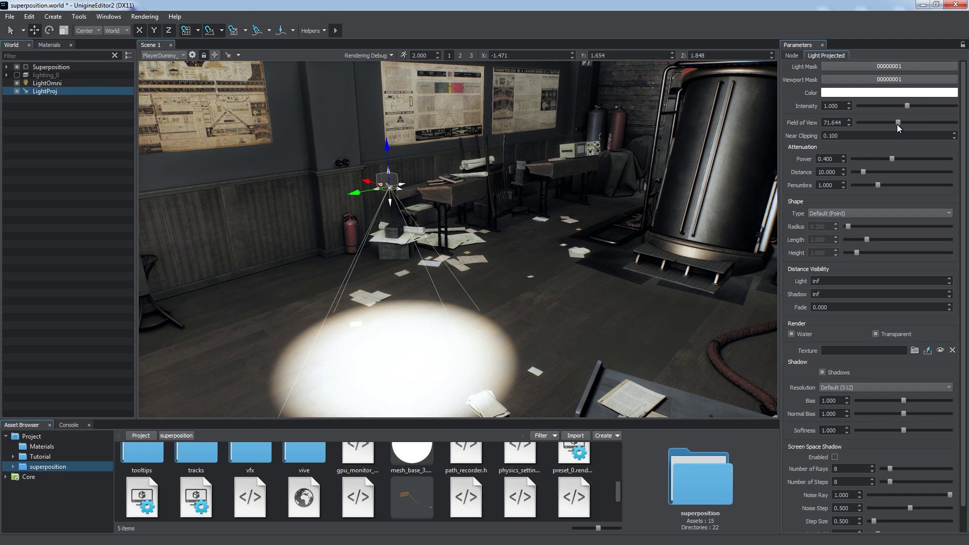
{"action": "left_click_drag", "start_coordinate": [877, 186], "coordinate": [906, 190]}
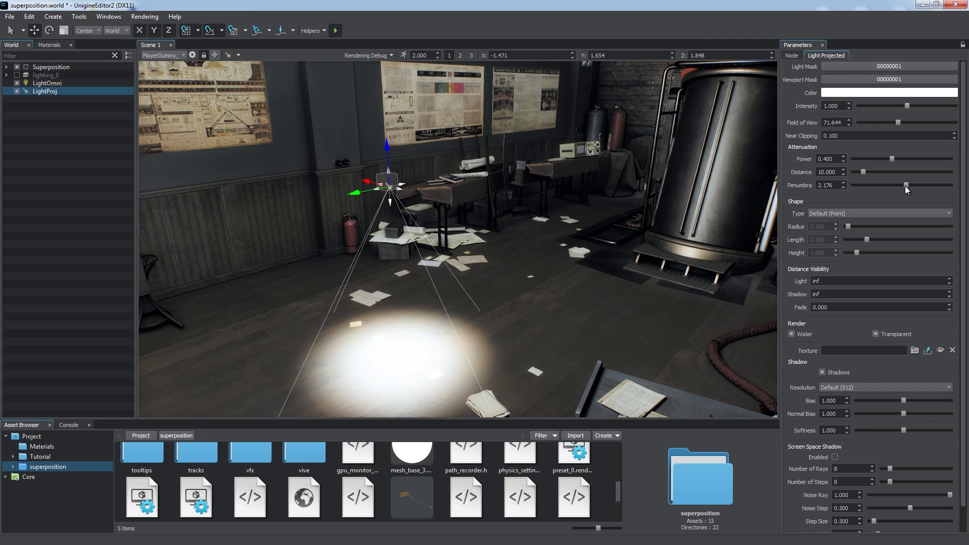
- Undo the last penumbra change and assign logo.png from the Tutorial folder as the projected light's texture
{"action": "key", "text": "ctrl+z"}
{"action": "scroll", "coordinate": [787, 351], "scroll_direction": "down", "scroll_amount": 1}
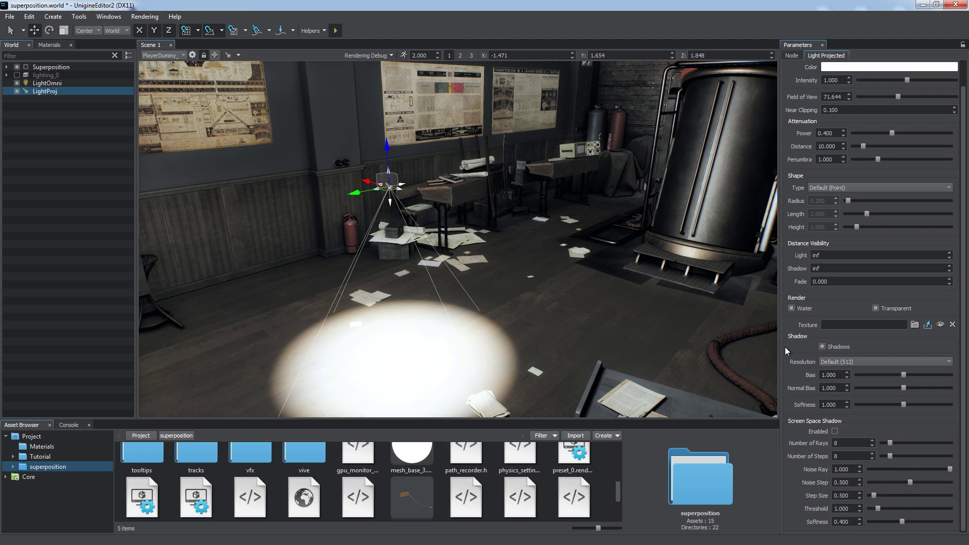
{"action": "left_click", "coordinate": [43, 458]}
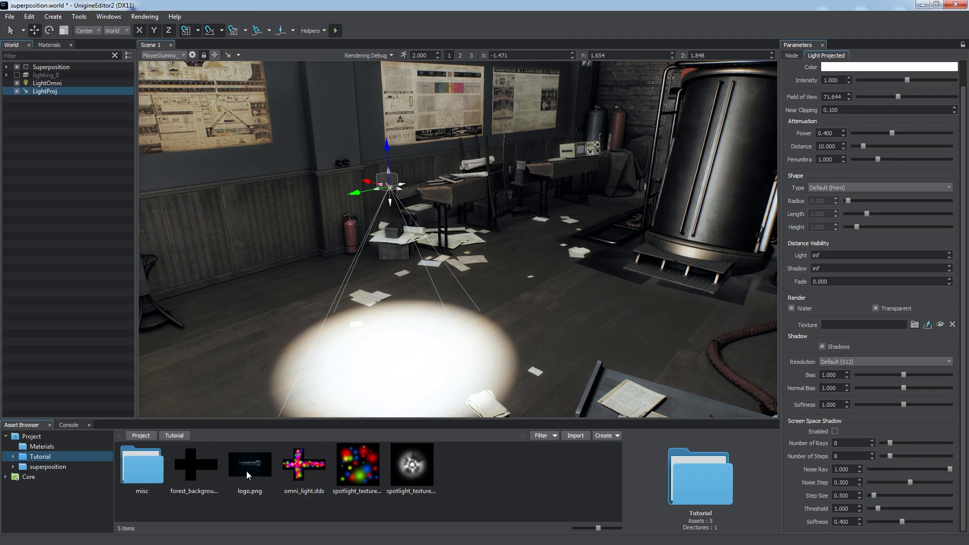
{"action": "left_click_drag", "start_coordinate": [256, 469], "coordinate": [853, 325]}
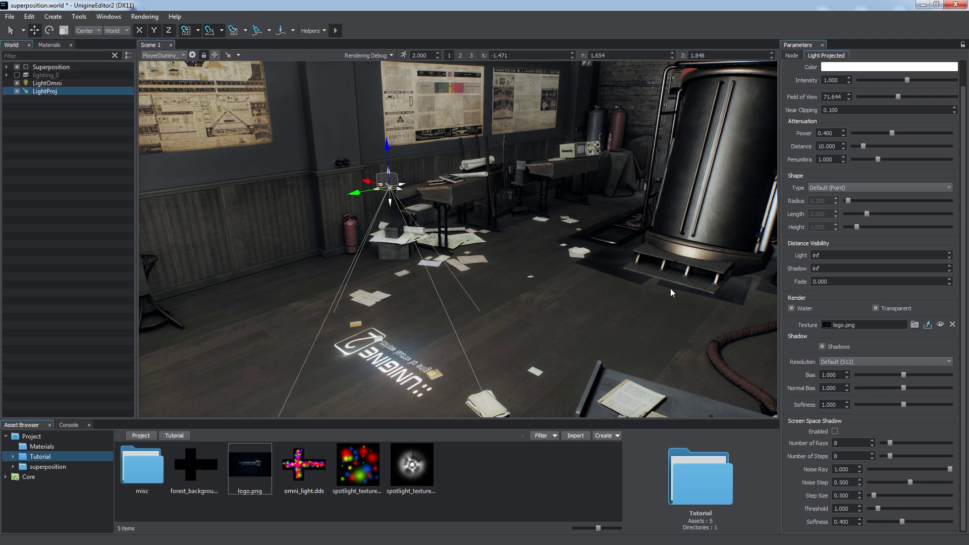
- Rotate the projected light -75 degrees about Y to throw the logo onto the wall, and move the light
{"action": "key", "text": "e"}
{"action": "left_click_drag", "start_coordinate": [413, 216], "coordinate": [420, 264]}
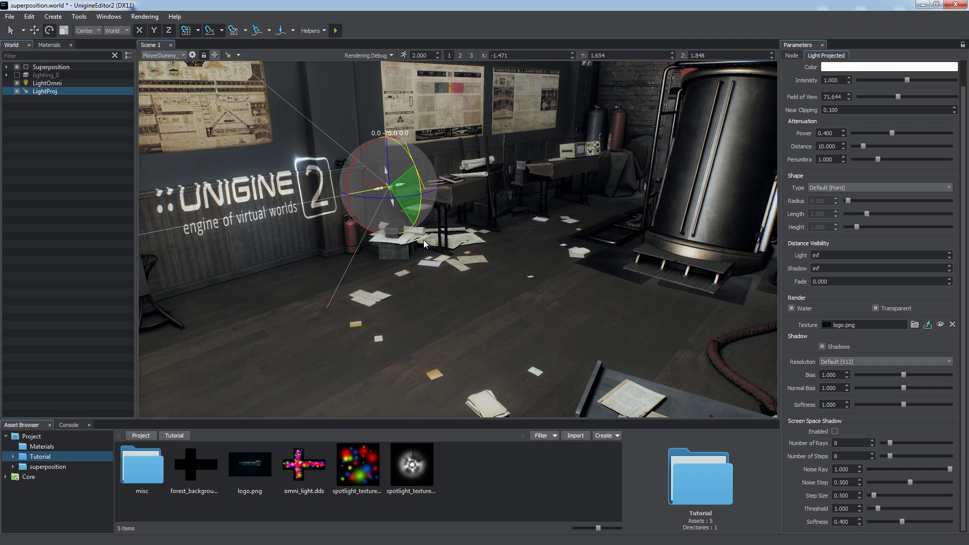
{"action": "key", "text": "w"}
{"action": "left_click_drag", "start_coordinate": [385, 183], "coordinate": [316, 212]}
- Undo the projected light's move, rotation and logo texture, and reposition it close to the wall chart beside the coat rack
{"action": "key", "text": "ctrl+z"}
{"action": "key", "text": "ctrl+z"}
{"action": "key", "text": "s"}
{"action": "mouse_move", "coordinate": [485, 224]}
{"action": "right_mouse_down"}
{"action": "mouse_move", "coordinate": [464, 234]}
{"action": "mouse_move", "coordinate": [474, 222]}
{"action": "right_mouse_up"}
{"action": "left_click_drag", "start_coordinate": [474, 221], "coordinate": [331, 112]}
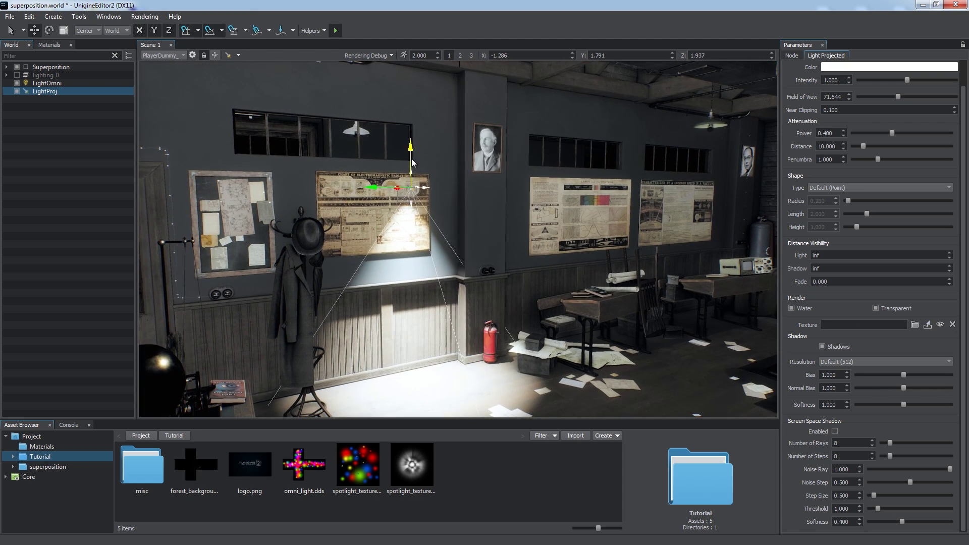
- Assign spotlight_texture_7_d.png as the projected light's texture and raise the light slightly along the wall
{"action": "left_click_drag", "start_coordinate": [412, 464], "coordinate": [733, 381]}
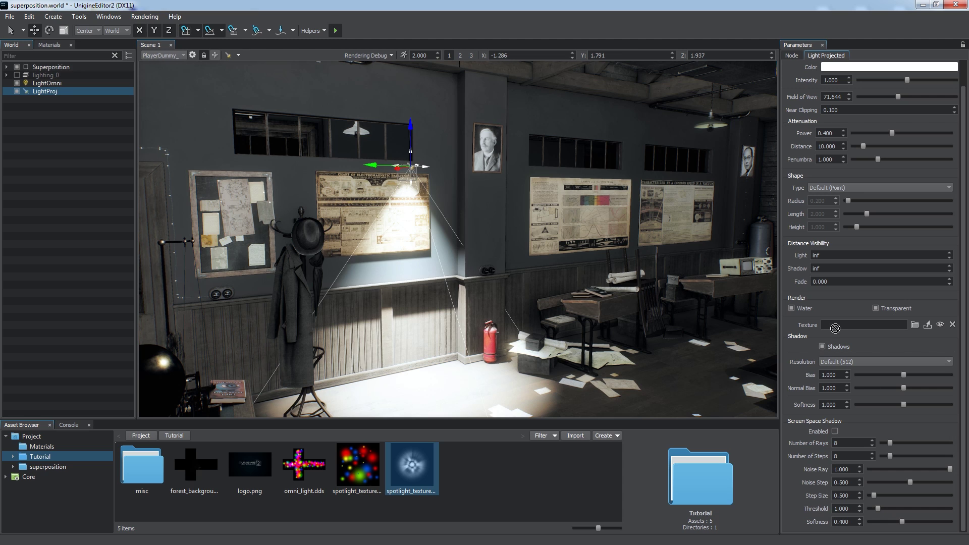
{"action": "left_click_drag", "start_coordinate": [835, 328], "coordinate": [838, 326]}
{"action": "right_click_drag", "start_coordinate": [480, 290], "coordinate": [456, 290]}
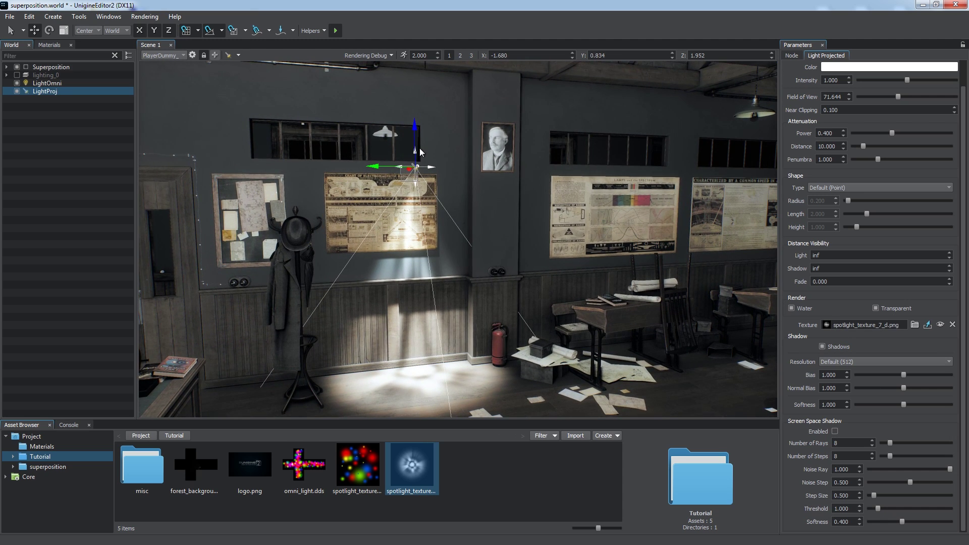
{"action": "left_click_drag", "start_coordinate": [415, 145], "coordinate": [371, 168]}
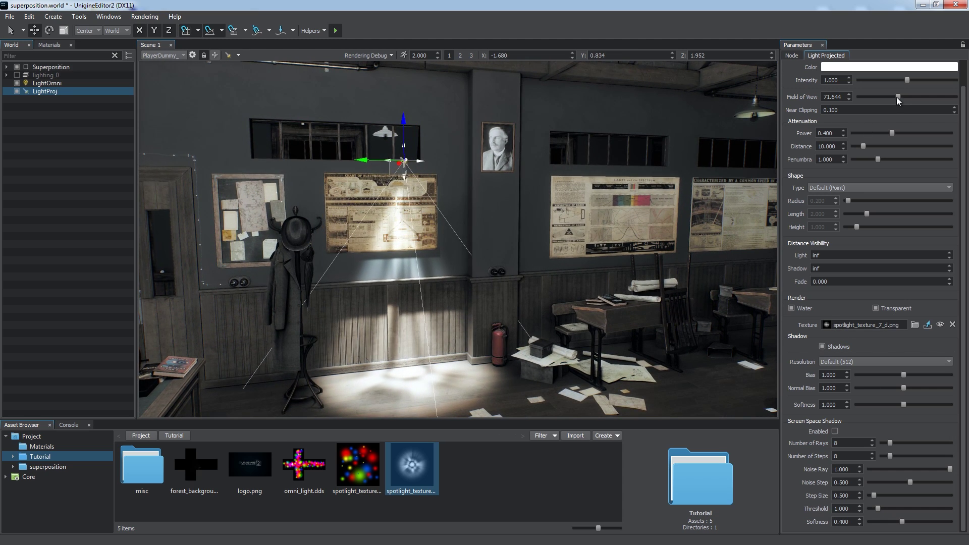
- Set the projected light's field of view to about 103.5, its attenuation distance to 2.1 and its penumbra to 1.556
{"action": "left_click_drag", "start_coordinate": [897, 97], "coordinate": [906, 96]}
{"action": "left_click_drag", "start_coordinate": [863, 146], "coordinate": [855, 146]}
{"action": "mouse_move", "coordinate": [877, 159]}
{"action": "left_mouse_down"}
{"action": "mouse_move", "coordinate": [860, 158]}
{"action": "mouse_move", "coordinate": [890, 159]}
{"action": "left_mouse_up"}
{"action": "left_click_drag", "start_coordinate": [907, 96], "coordinate": [915, 97]}
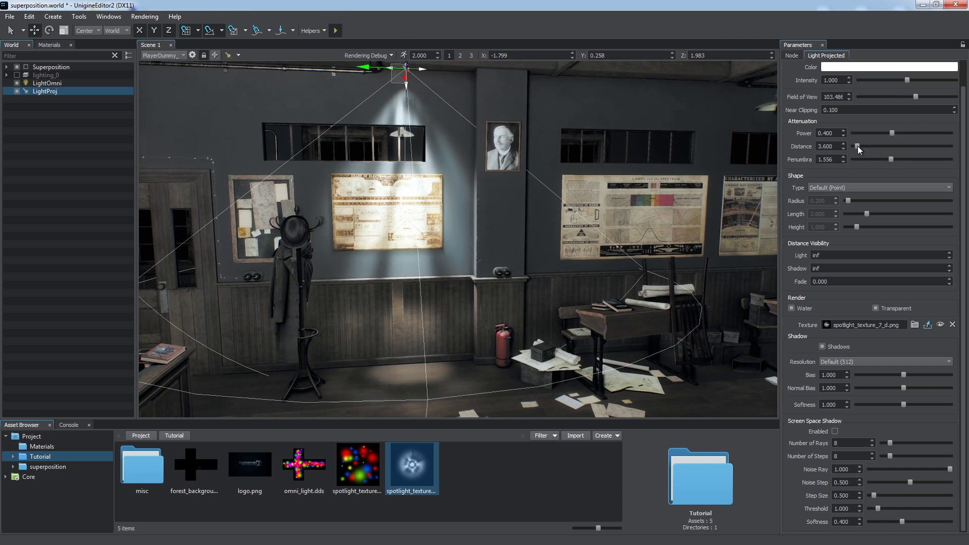
- Move the light, with distance 3.6, up to the ceiling above the notice board and duplicate it over the neighbouring wall chart
{"action": "left_click_drag", "start_coordinate": [376, 94], "coordinate": [185, 95]}
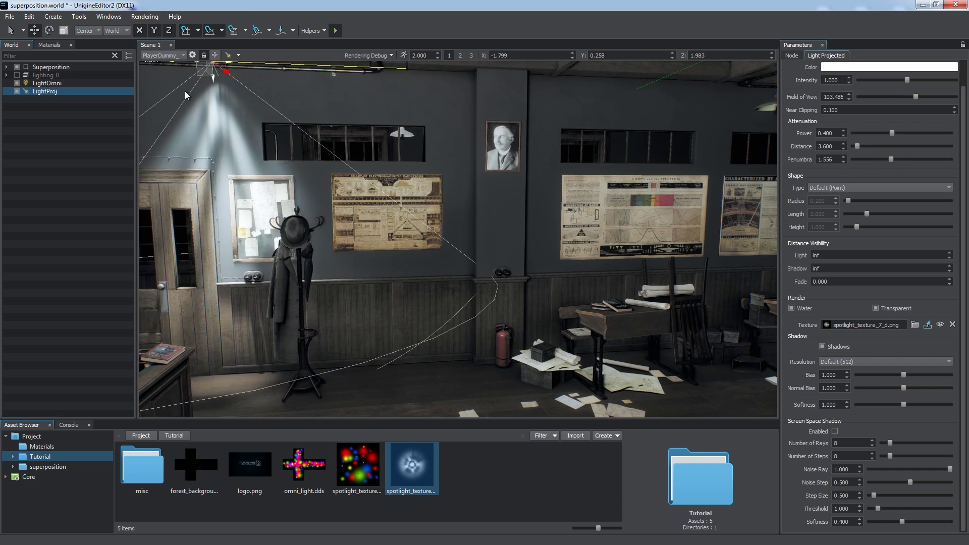
{"action": "right_click_drag", "start_coordinate": [186, 95], "coordinate": [172, 85]}
{"action": "key", "text": "e"}
{"action": "mouse_move", "coordinate": [204, 75]}
{"action": "left_mouse_down", "text": "shift"}
{"action": "mouse_move", "coordinate": [391, 80]}
{"action": "mouse_move", "coordinate": [493, 69]}
{"action": "left_mouse_up", "text": "shift"}
- Set the duplicated projected light's color to light green
{"action": "left_click", "coordinate": [858, 67]}
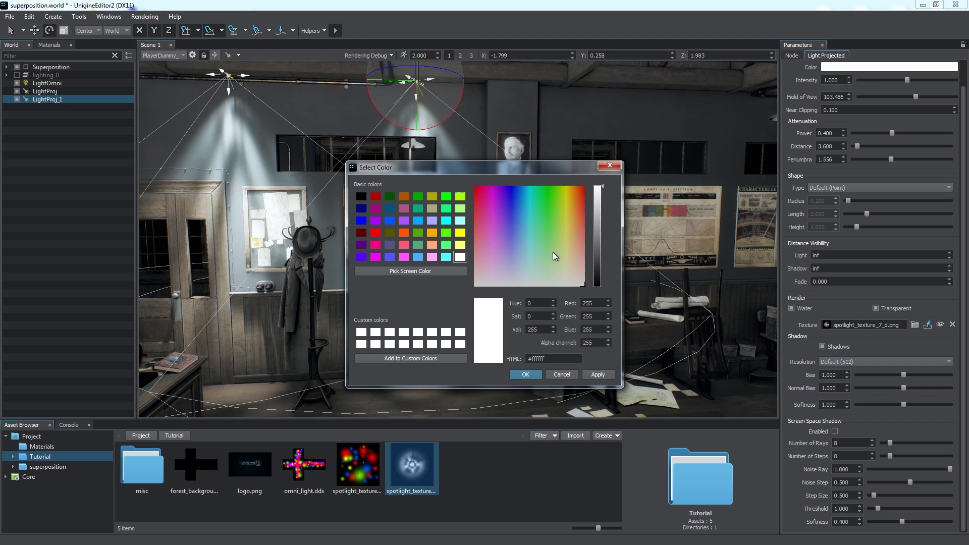
{"action": "left_click_drag", "start_coordinate": [535, 266], "coordinate": [548, 240]}
{"action": "left_click", "coordinate": [536, 375]}
- Duplicate the green light about 2.35 units further along the wall, over the spectrum chart, and change the copy's color
{"action": "key", "text": "w"}
{"action": "left_click_drag", "start_coordinate": [398, 81], "coordinate": [609, 101], "text": "shift"}
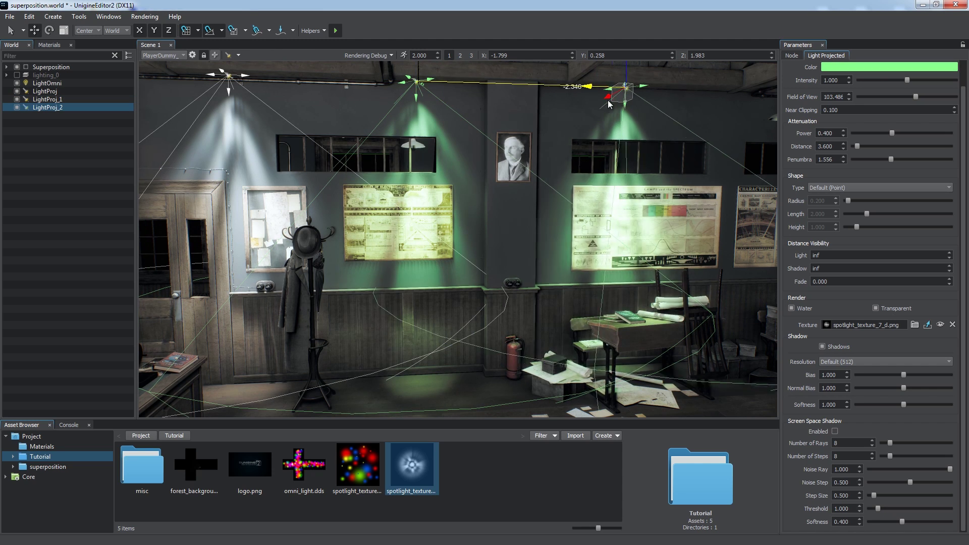
{"action": "left_click", "coordinate": [888, 66]}
{"action": "left_click", "coordinate": [486, 255]}
{"action": "left_click", "coordinate": [522, 374]}
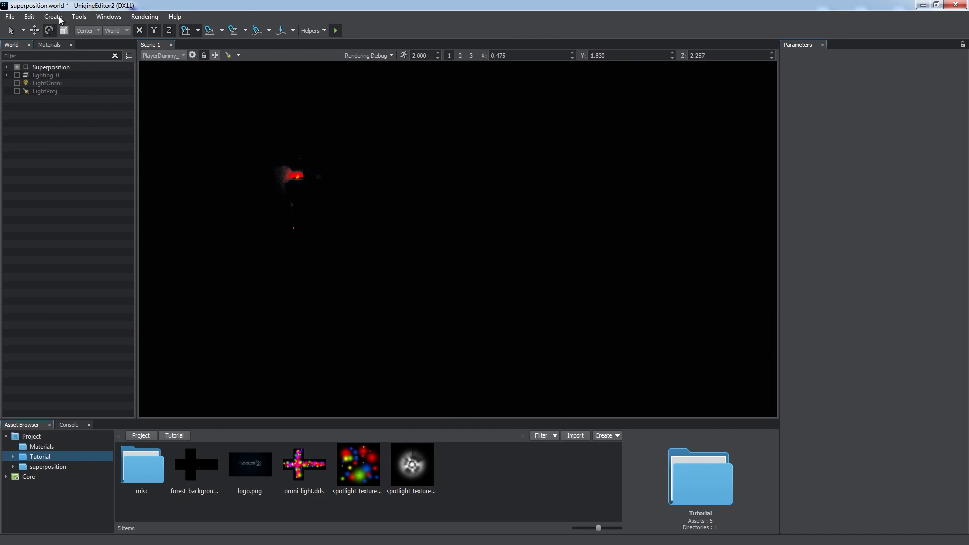
- Create a World light on the floor by the machine and rotate it so sunlight comes through the windows
{"action": "left_click", "coordinate": [54, 16]}
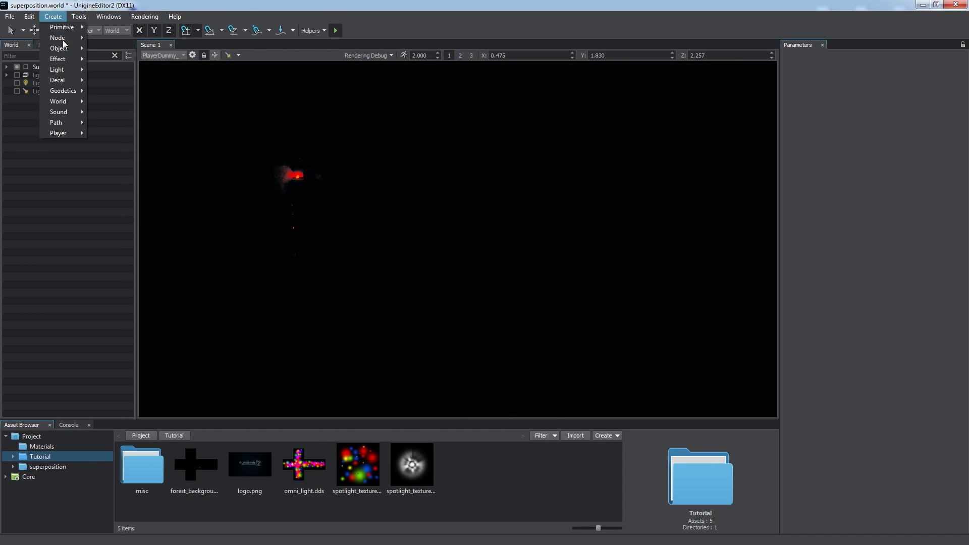
{"action": "mouse_move", "coordinate": [56, 63]}
{"action": "left_click", "coordinate": [101, 89]}
{"action": "left_click_drag", "start_coordinate": [422, 374], "coordinate": [450, 290]}
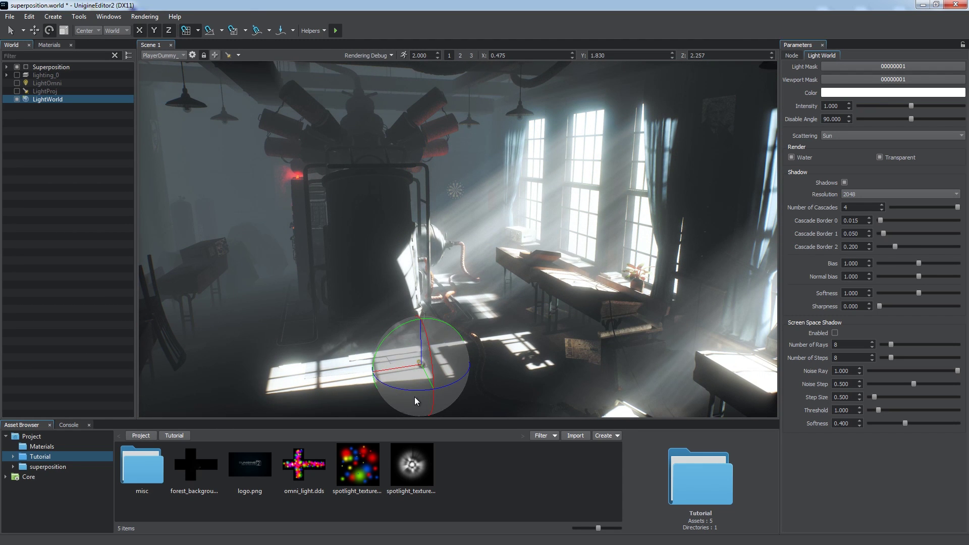
{"action": "left_click_drag", "start_coordinate": [414, 391], "coordinate": [438, 373]}
{"action": "left_click_drag", "start_coordinate": [410, 320], "coordinate": [420, 318]}
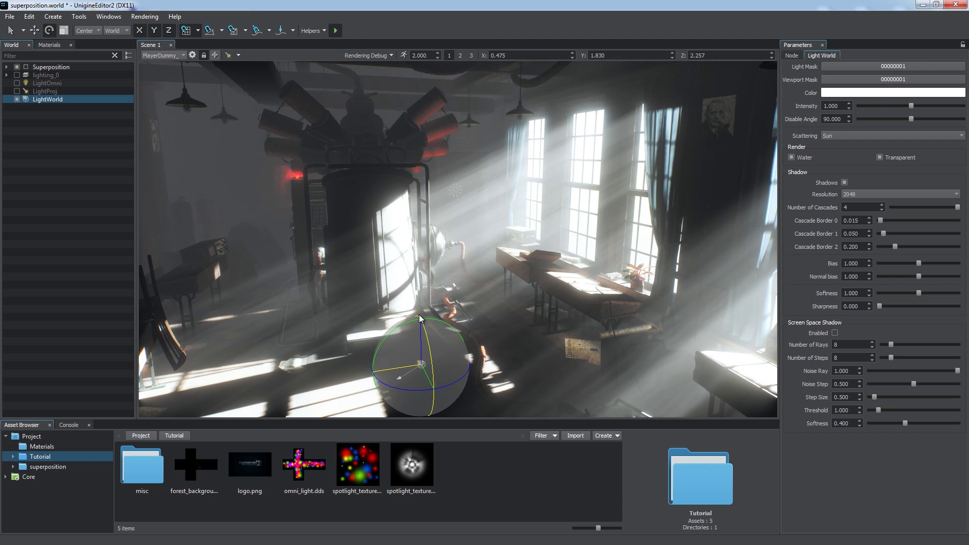
{"action": "key", "text": "q"}
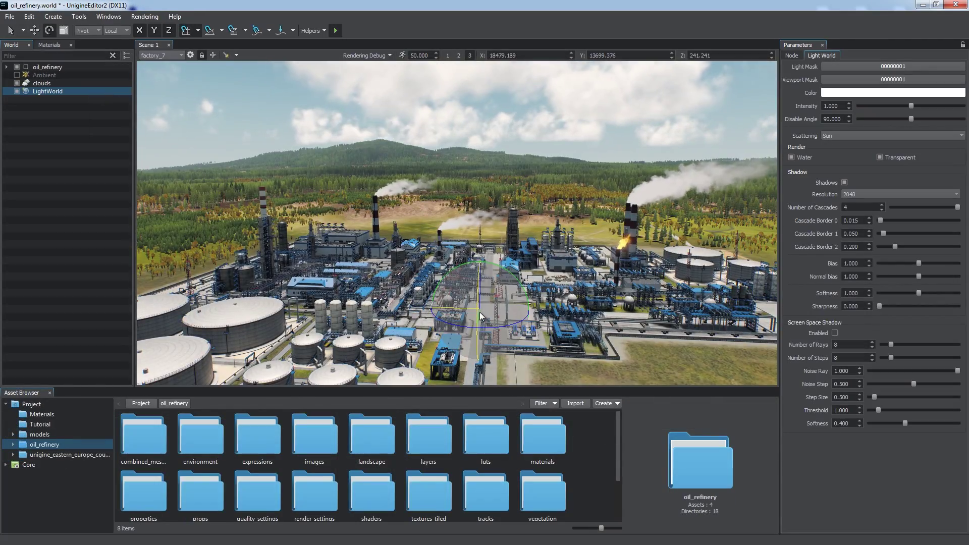
- In the oil refinery world, rotate the World light above the plant and set its scattering to Moon
{"action": "left_click_drag", "start_coordinate": [480, 316], "coordinate": [447, 332]}
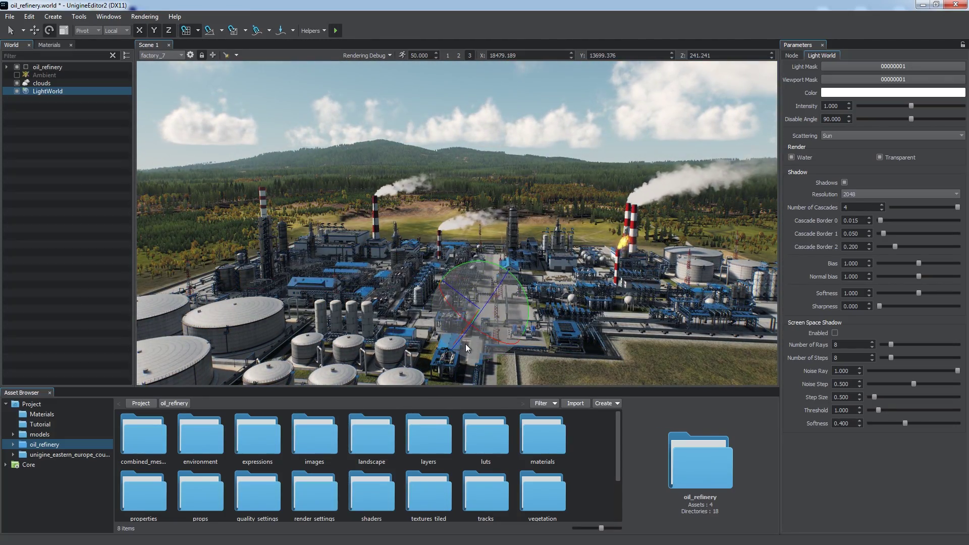
{"action": "left_click", "coordinate": [850, 137]}
{"action": "left_click", "coordinate": [830, 152]}
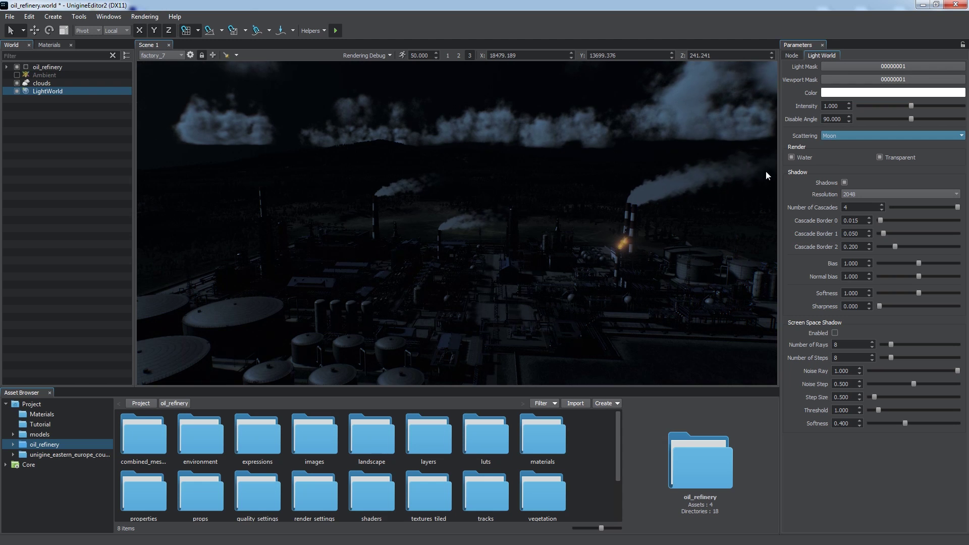
- Rotate the World light over the refinery under Moon scattering, and switch its scattering back to Sun
{"action": "key", "text": "e"}
{"action": "left_click_drag", "start_coordinate": [459, 266], "coordinate": [573, 301]}
{"action": "key", "text": "q"}
{"action": "left_click", "coordinate": [848, 136]}
{"action": "left_click", "coordinate": [849, 146]}
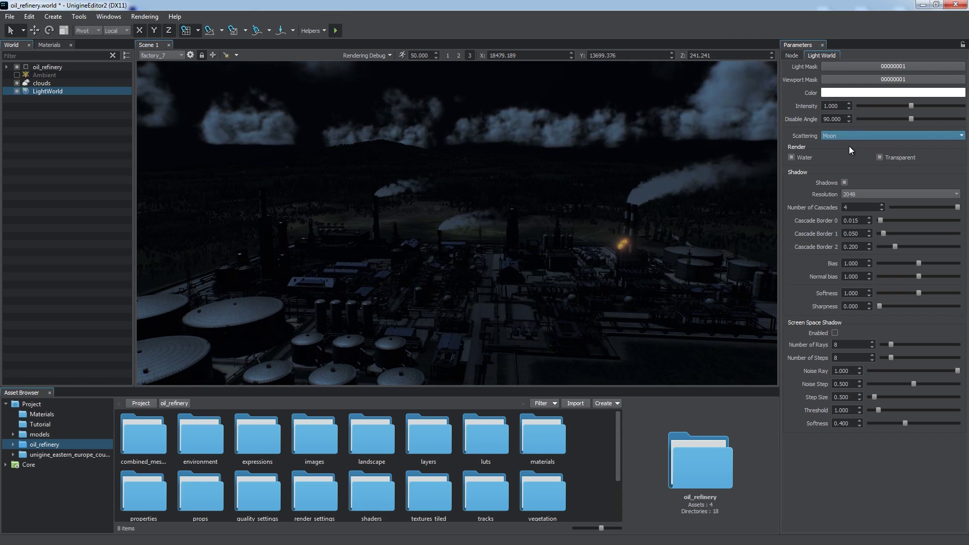
{"action": "left_click", "coordinate": [849, 135]}
{"action": "left_click", "coordinate": [837, 150]}
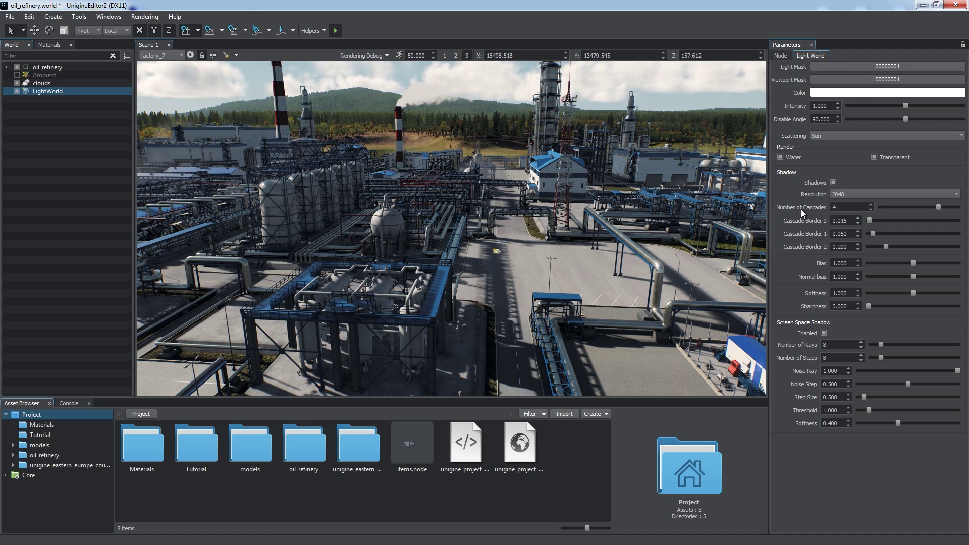
- Set the World light's cascade borders 0, 1 and 2 to 0.039, 0.296 and 0.475, and show the Shadow Cascades view
{"action": "left_click_drag", "start_coordinate": [883, 247], "coordinate": [910, 246]}
{"action": "mouse_move", "coordinate": [873, 233]}
{"action": "left_mouse_down"}
{"action": "mouse_move", "coordinate": [862, 229]}
{"action": "mouse_move", "coordinate": [894, 233]}
{"action": "mouse_move", "coordinate": [870, 221]}
{"action": "left_mouse_up"}
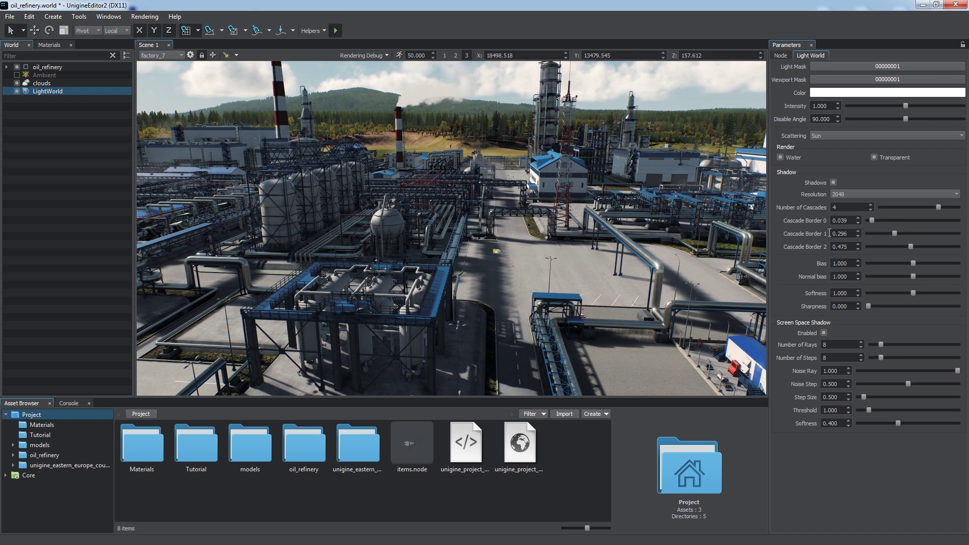
{"action": "left_click", "coordinate": [145, 17]}
{"action": "left_click", "coordinate": [151, 44]}
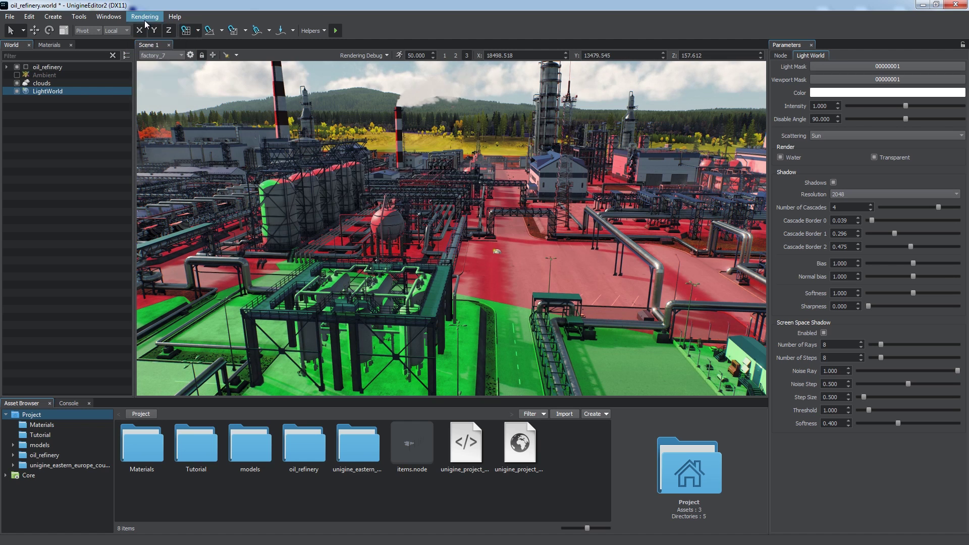
- Set cascade borders 0, 1 and 2 to 0.045, 0.095 and 0.207, and return the rendering to Final Image
{"action": "mouse_move", "coordinate": [874, 220]}
{"action": "left_mouse_down"}
{"action": "mouse_move", "coordinate": [883, 235]}
{"action": "mouse_move", "coordinate": [874, 236]}
{"action": "mouse_move", "coordinate": [894, 244]}
{"action": "mouse_move", "coordinate": [887, 247]}
{"action": "left_mouse_up"}
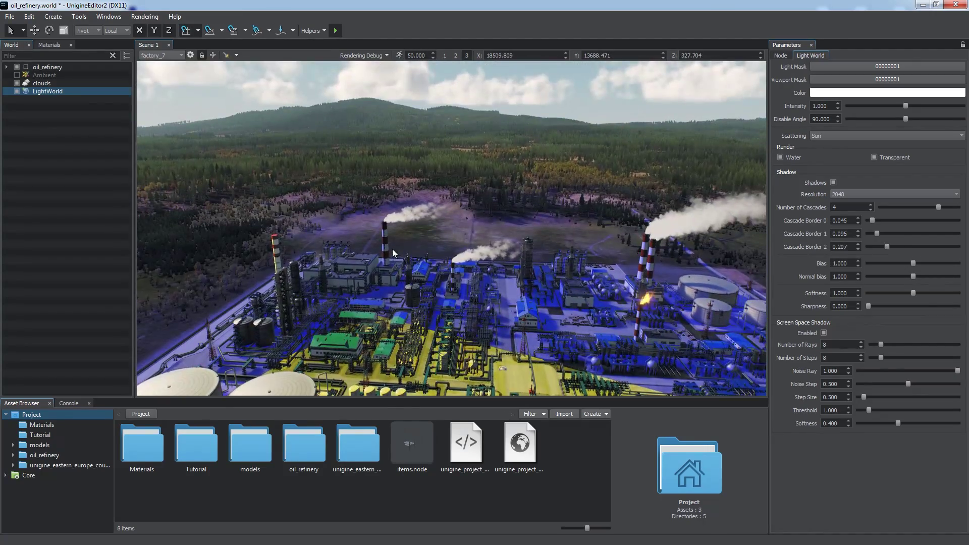
{"action": "left_click", "coordinate": [145, 17]}
{"action": "left_click", "coordinate": [140, 27]}
{"action": "left_click", "coordinate": [99, 193]}
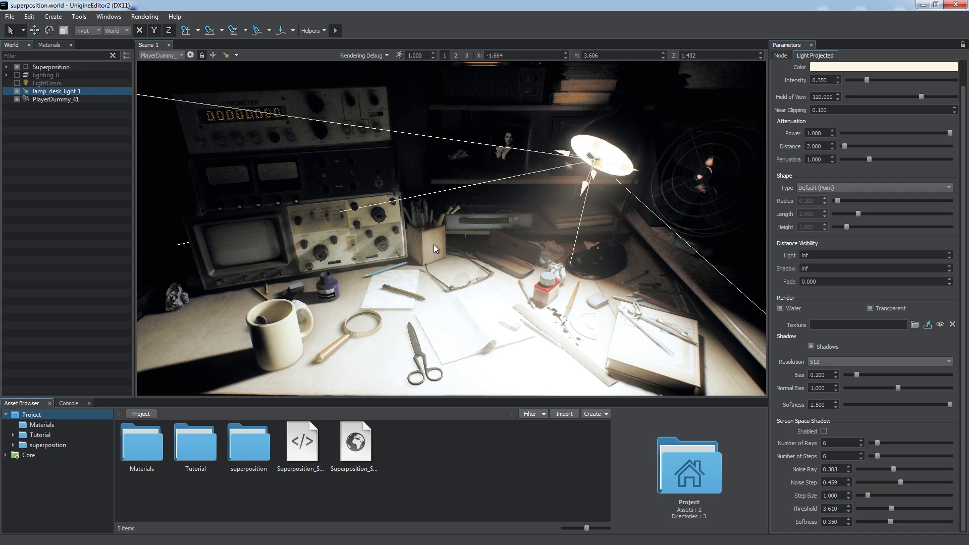
- In the Superposition world, turn off the desk lamp light's regular shadows and enable screen space shadows for it and in the rendering options
{"action": "left_click", "coordinate": [819, 347]}
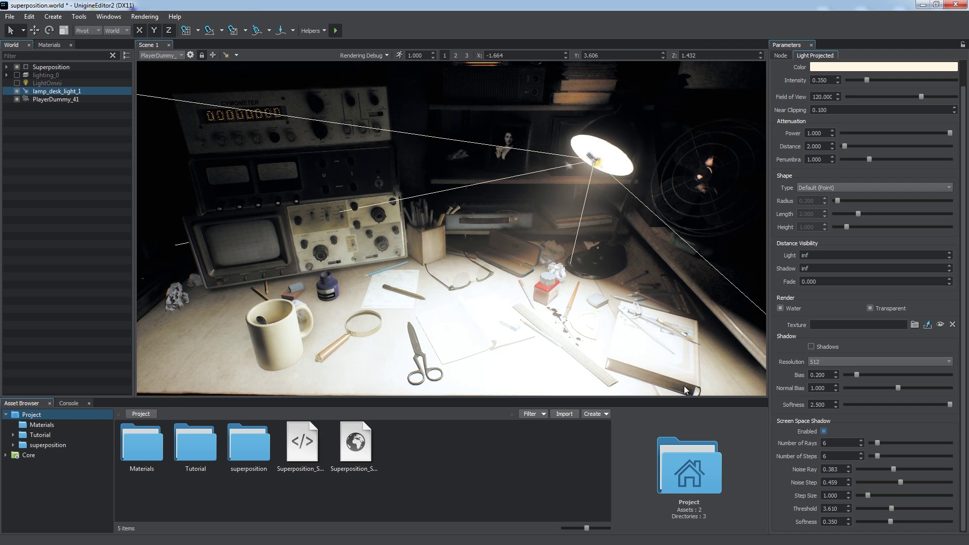
{"action": "left_click", "coordinate": [145, 16]}
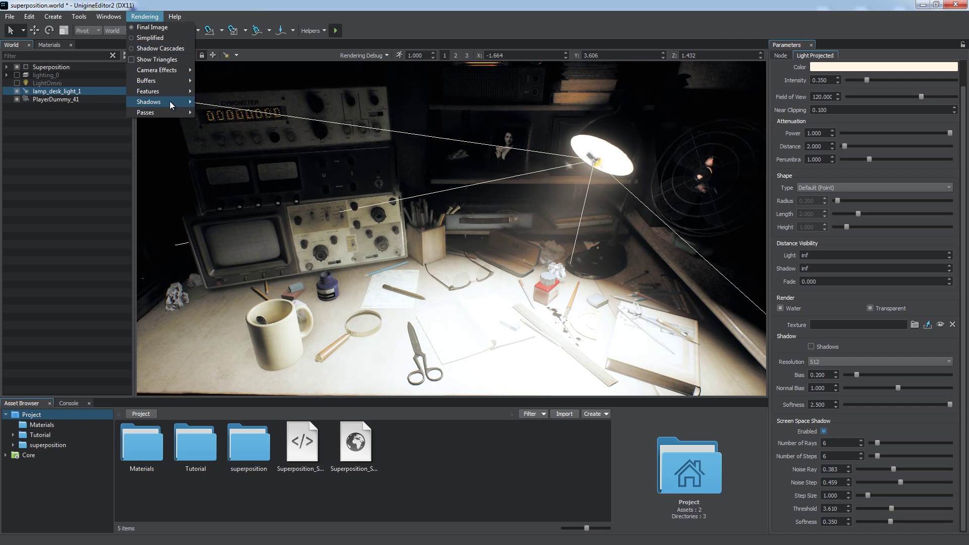
{"action": "mouse_move", "coordinate": [171, 102]}
{"action": "left_click", "coordinate": [217, 155]}
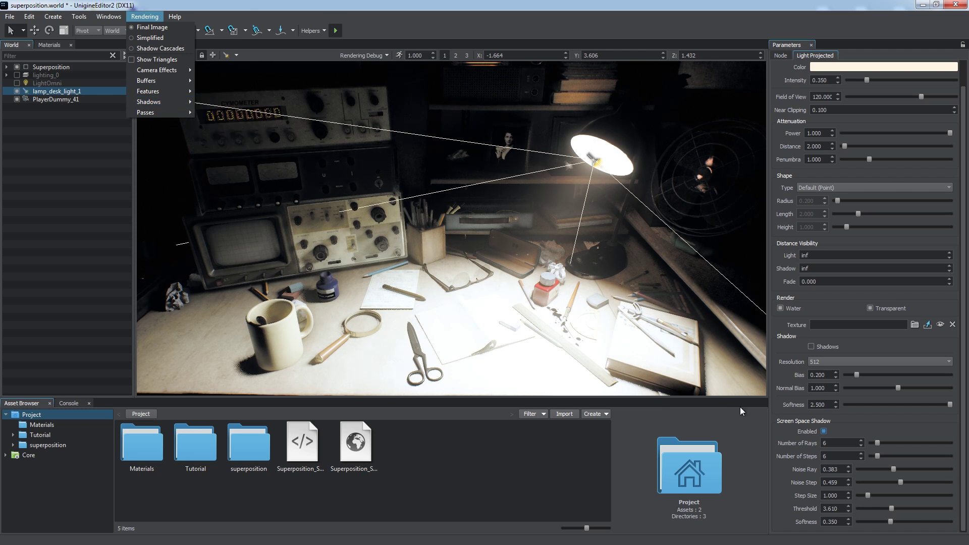
{"action": "left_click", "coordinate": [775, 413]}
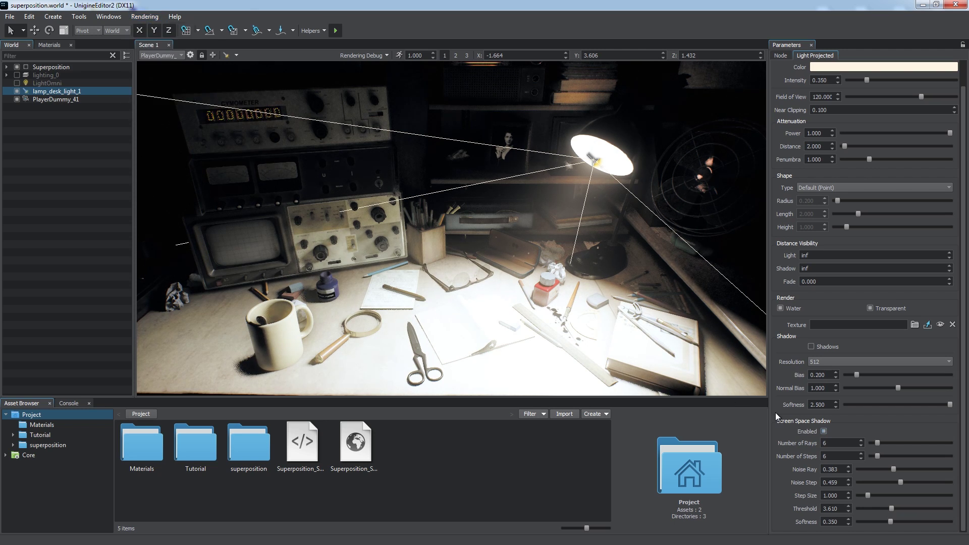
{"action": "left_click", "coordinate": [823, 431]}
- Set the lamp's screen space shadow to 17 rays, 8 steps, noise ray 0.585, step size 0.93 and softness 0.339
{"action": "left_click_drag", "start_coordinate": [882, 454], "coordinate": [886, 459]}
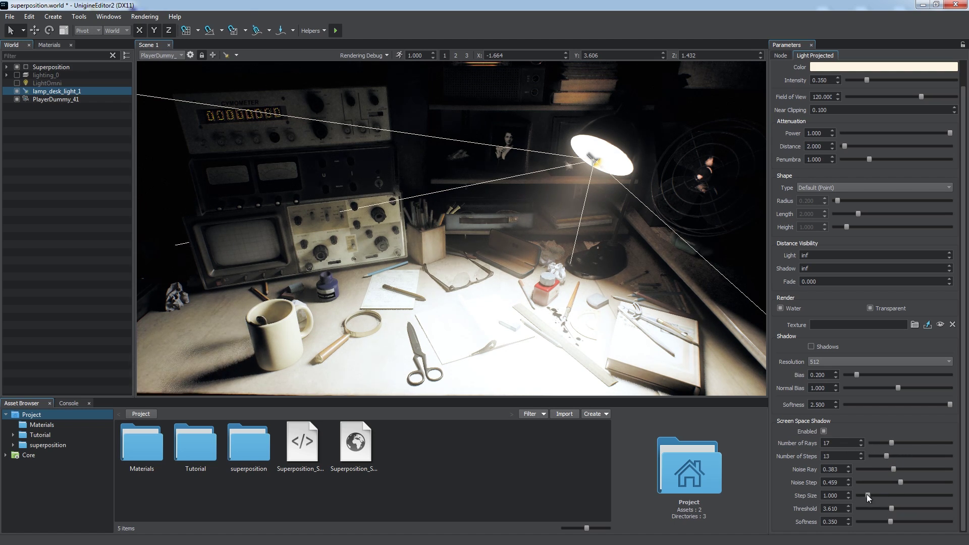
{"action": "left_click_drag", "start_coordinate": [867, 495], "coordinate": [889, 518]}
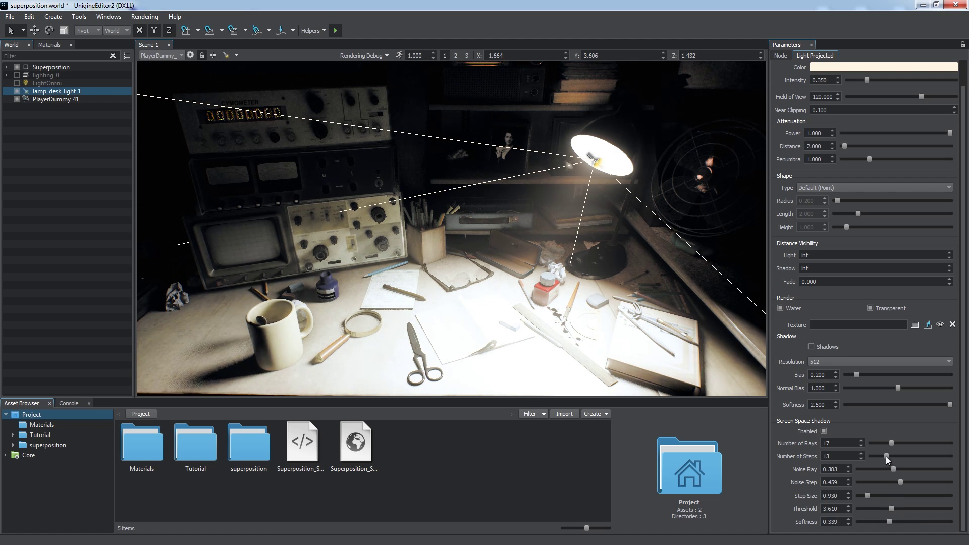
{"action": "left_click_drag", "start_coordinate": [885, 457], "coordinate": [911, 468]}
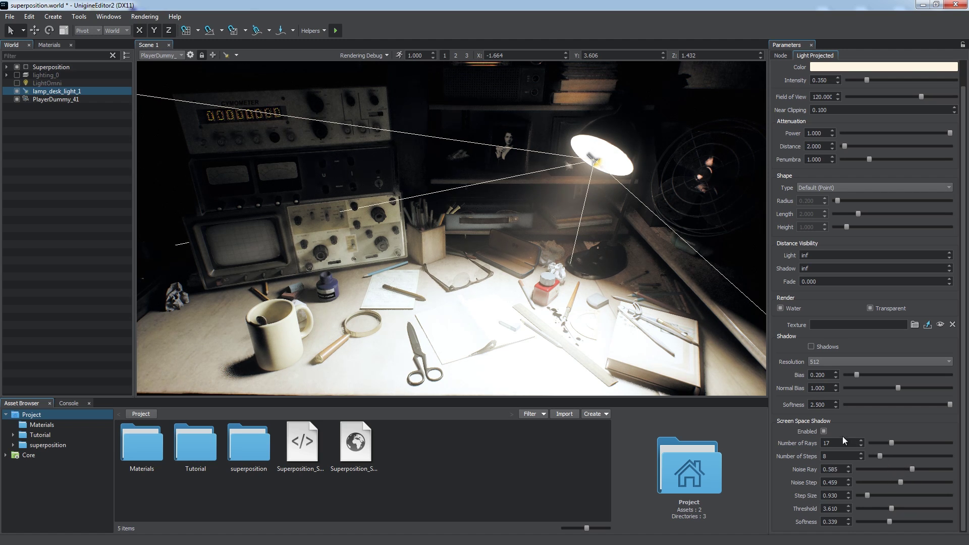
- Swap the desk lamp light's screen space shadows for regular shadows, and enable both together
{"action": "left_click", "coordinate": [824, 432]}
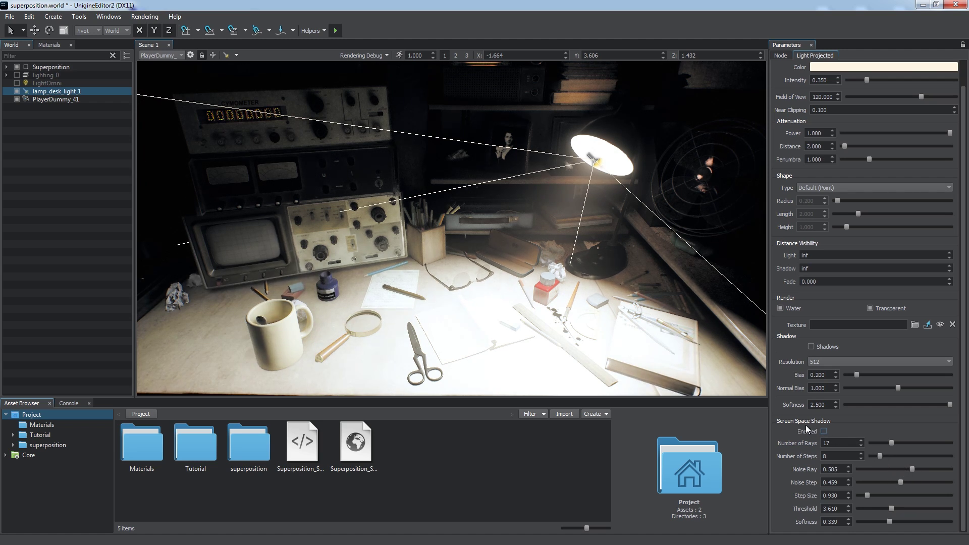
{"action": "left_click", "coordinate": [811, 348]}
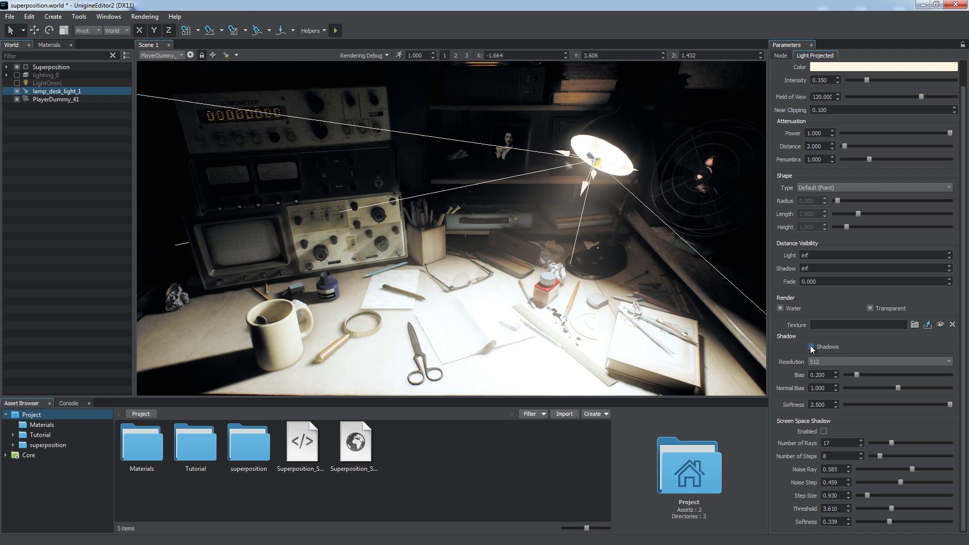
{"action": "left_click", "coordinate": [824, 432]}
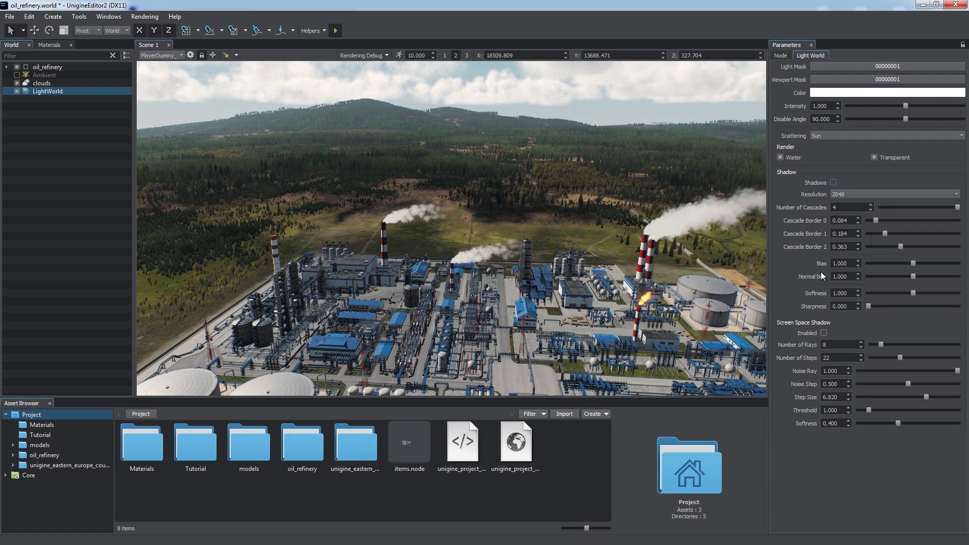
- In the oil refinery world, toggle the World light's screen space shadows for comparison and enable them together with its regular shadows
{"action": "left_click", "coordinate": [824, 333]}
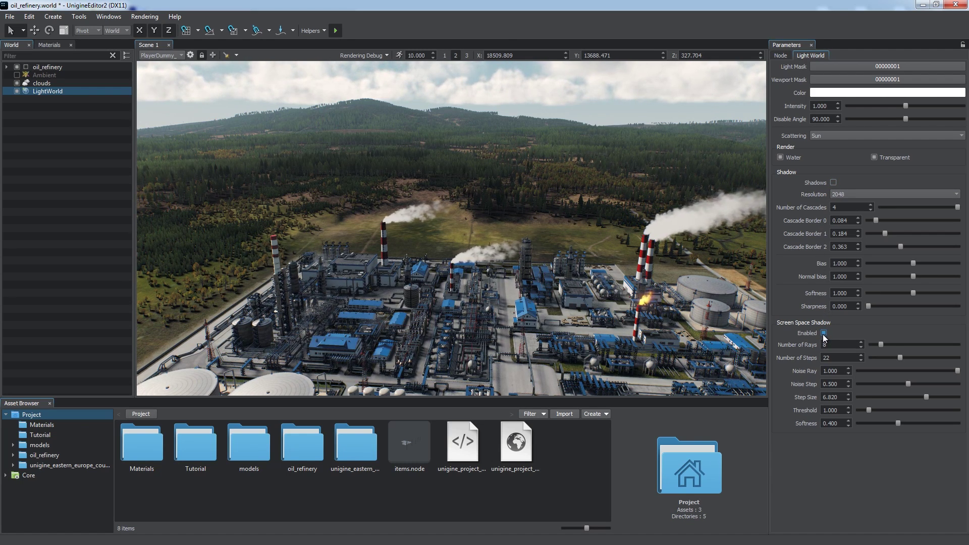
{"action": "left_click", "coordinate": [823, 333]}
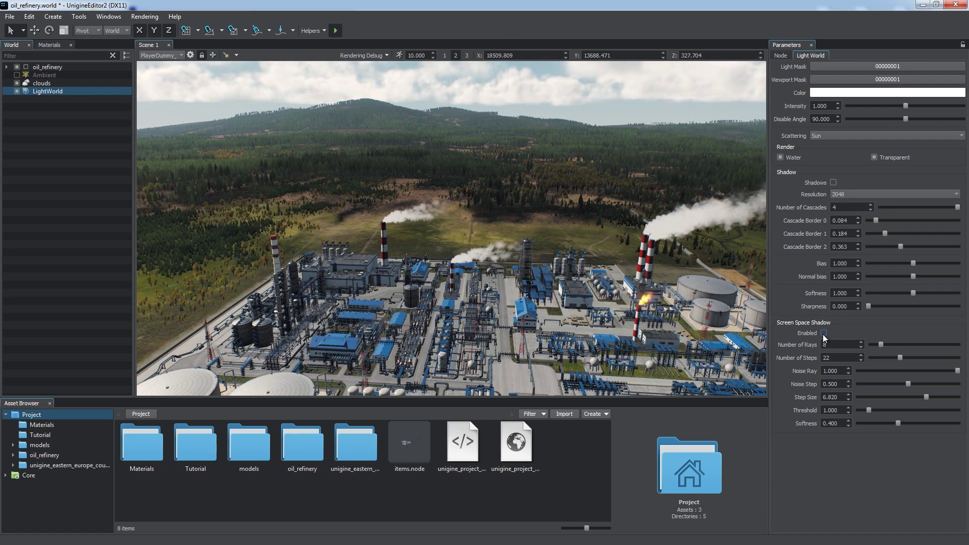
{"action": "left_click", "coordinate": [833, 183]}
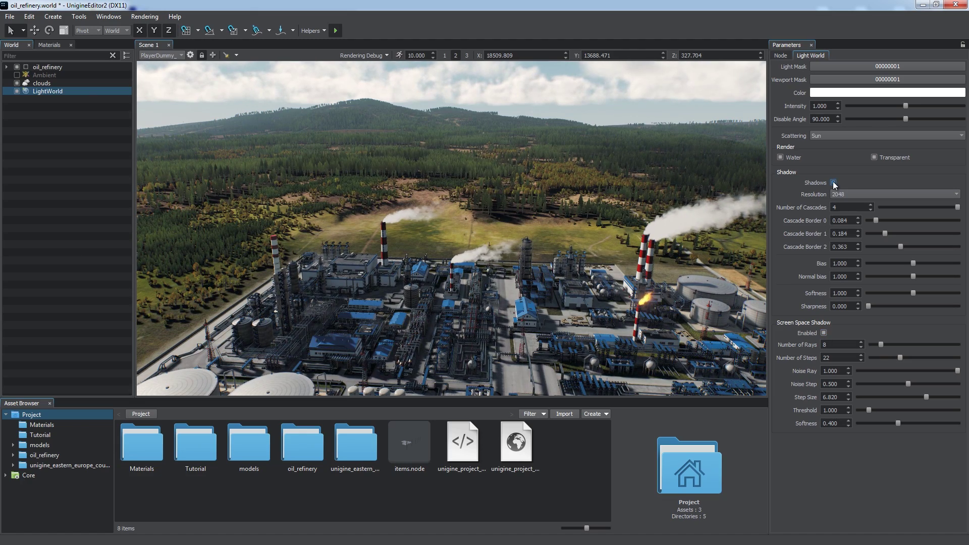
{"action": "left_click", "coordinate": [68, 183]}
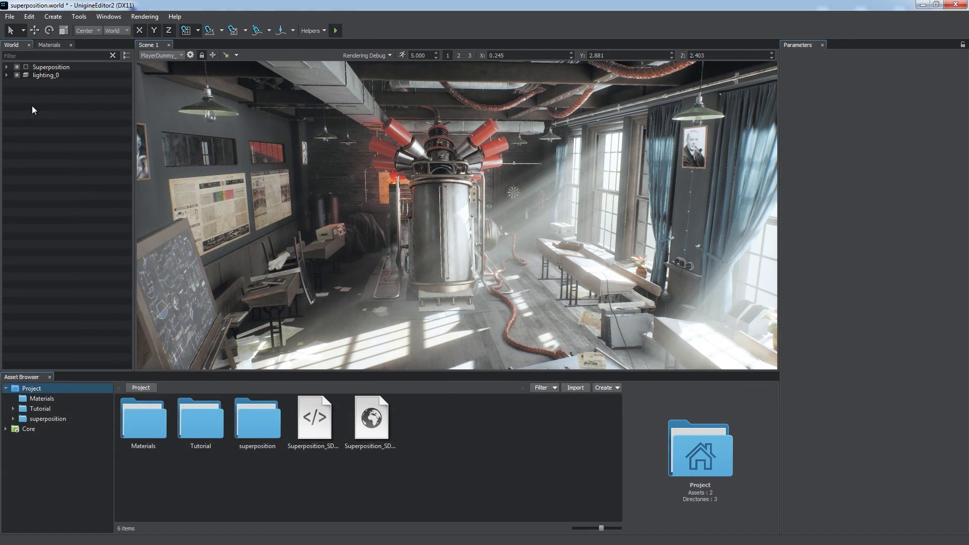